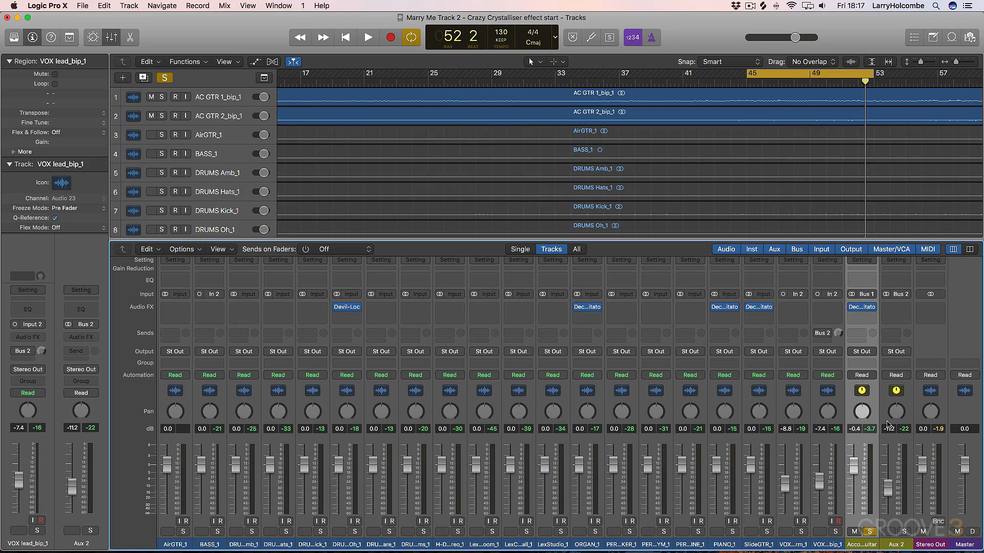
- Insert Soundtoys EffectRack below Decapitator on the acoustic guitar aux channel and audition the looped section
{"action": "left_click", "coordinate": [861, 316]}
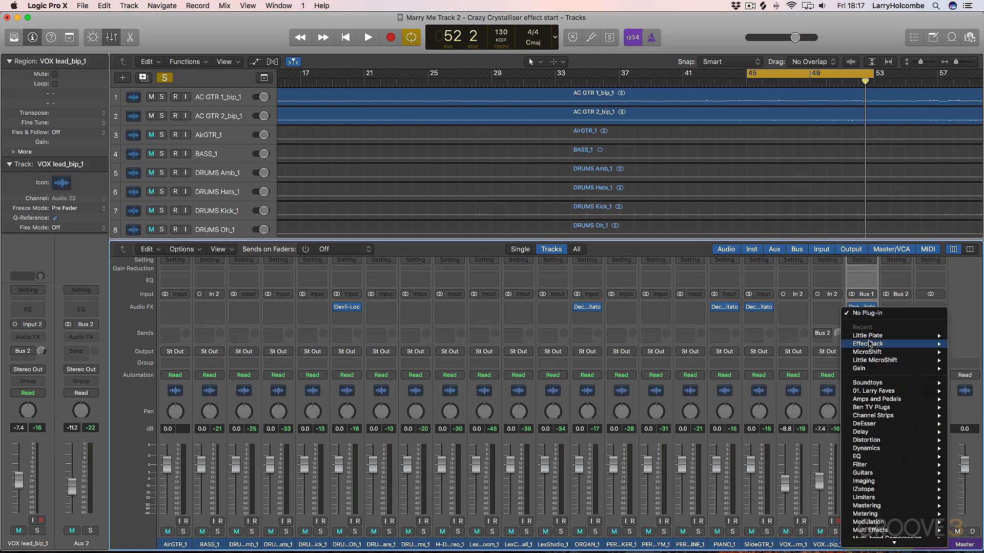
{"action": "mouse_move", "coordinate": [870, 343]}
{"action": "left_click", "coordinate": [815, 344]}
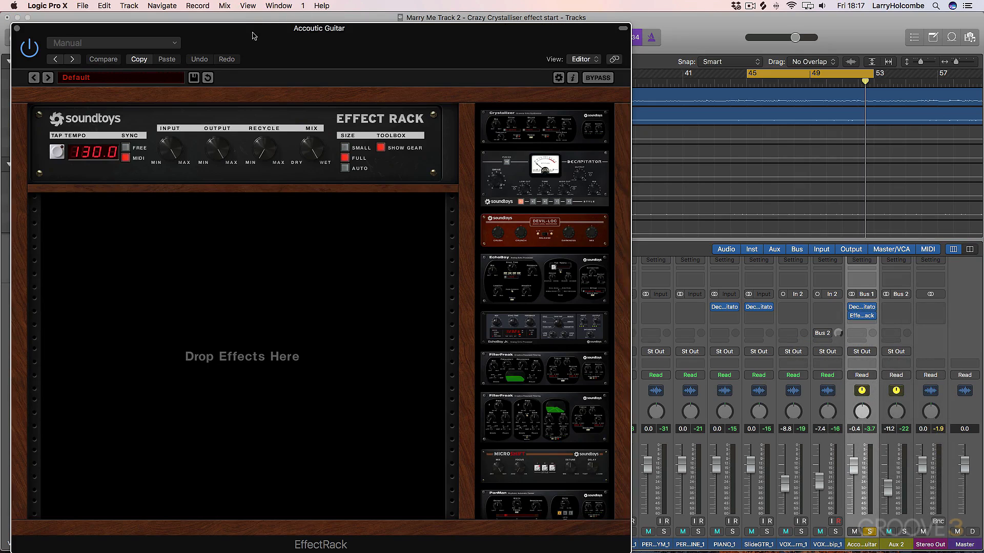
{"action": "left_click_drag", "start_coordinate": [252, 36], "coordinate": [264, 25]}
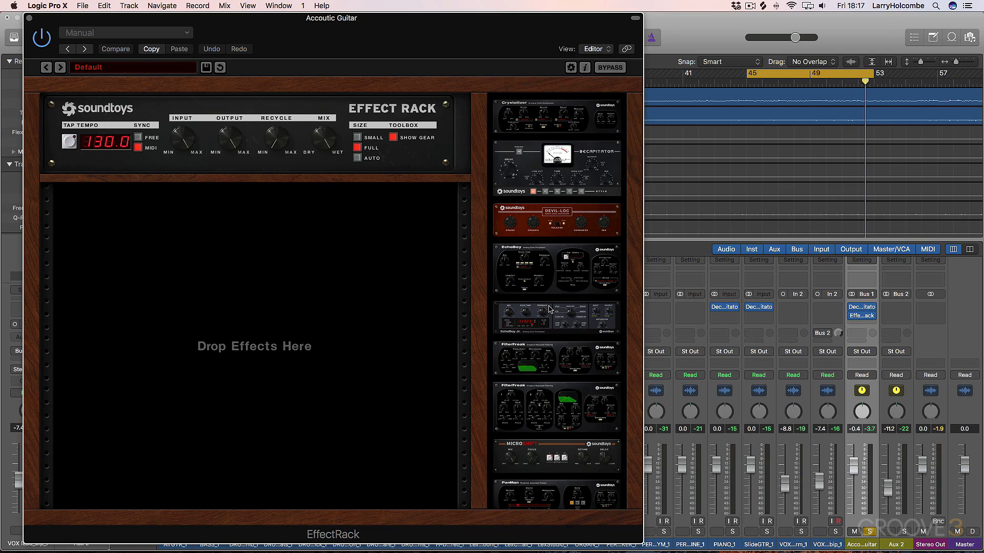
{"action": "left_click", "coordinate": [881, 33]}
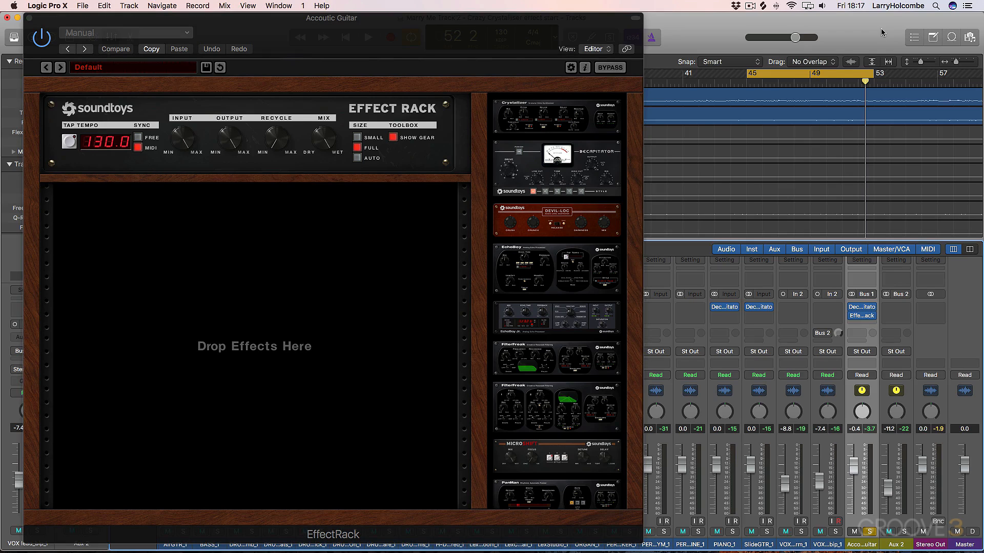
{"action": "key", "text": "space"}
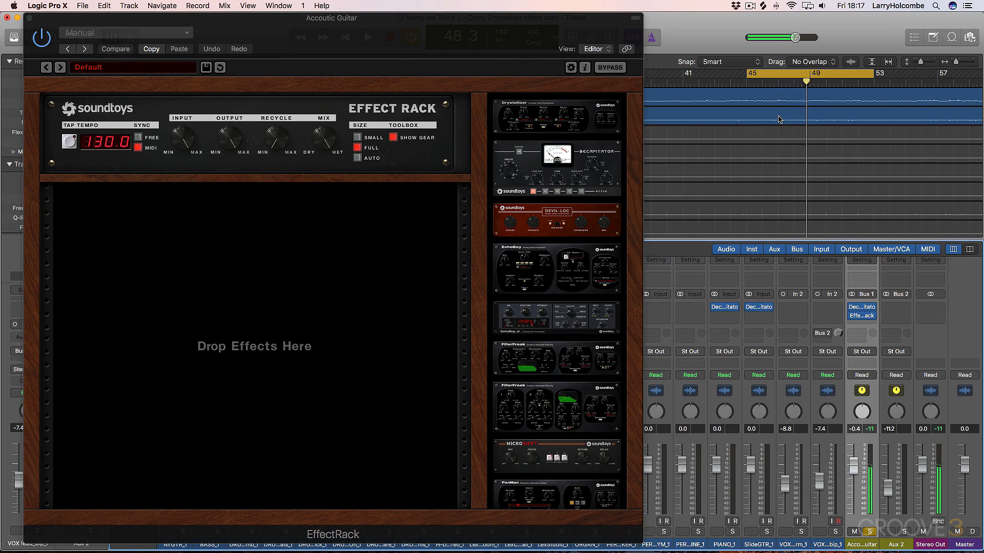
- Add Crystallizer to the rack, set Pitch to 1200 cents, direction to Forward, and Splice and Delay to 1/16th
{"action": "left_click_drag", "start_coordinate": [538, 112], "coordinate": [266, 231]}
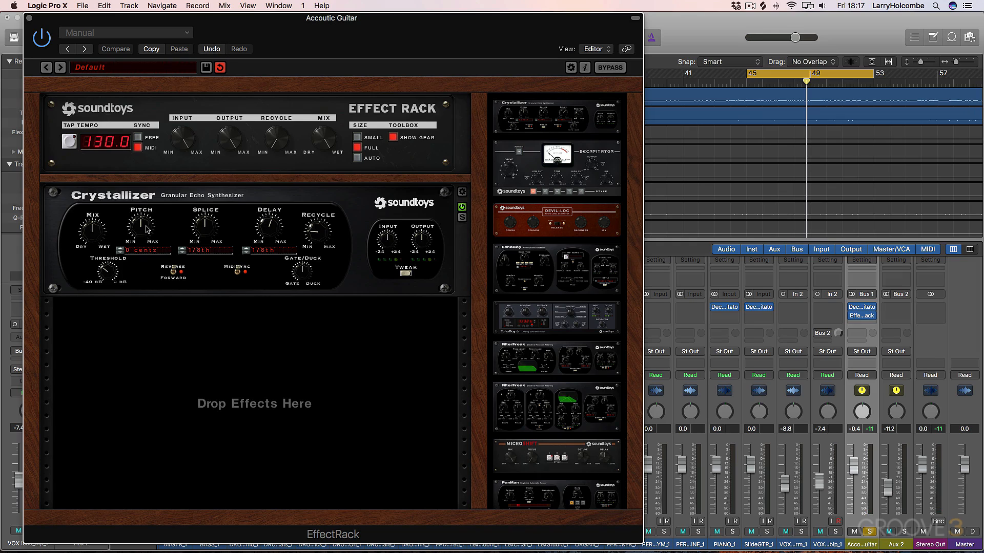
{"action": "left_click_drag", "start_coordinate": [145, 234], "coordinate": [143, 221]}
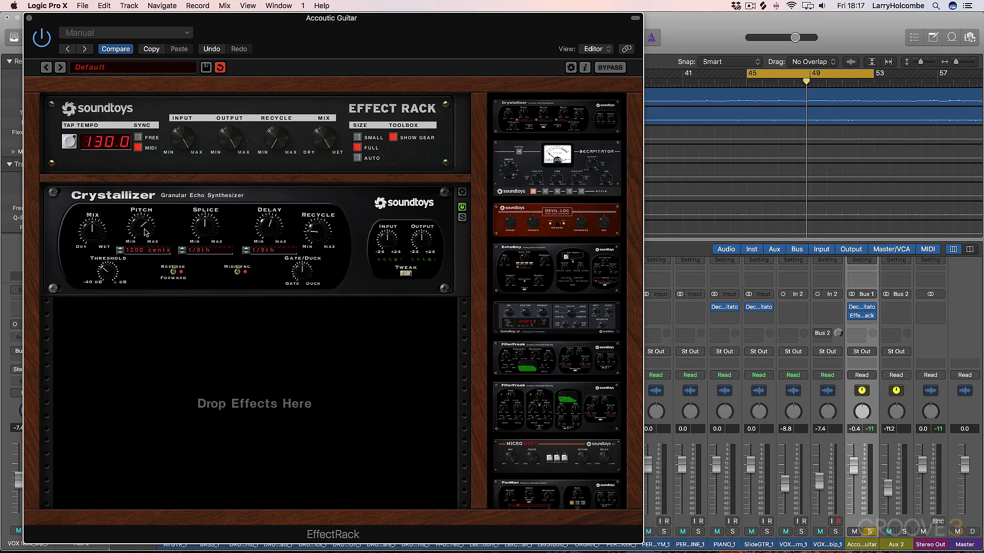
{"action": "key", "text": "space"}
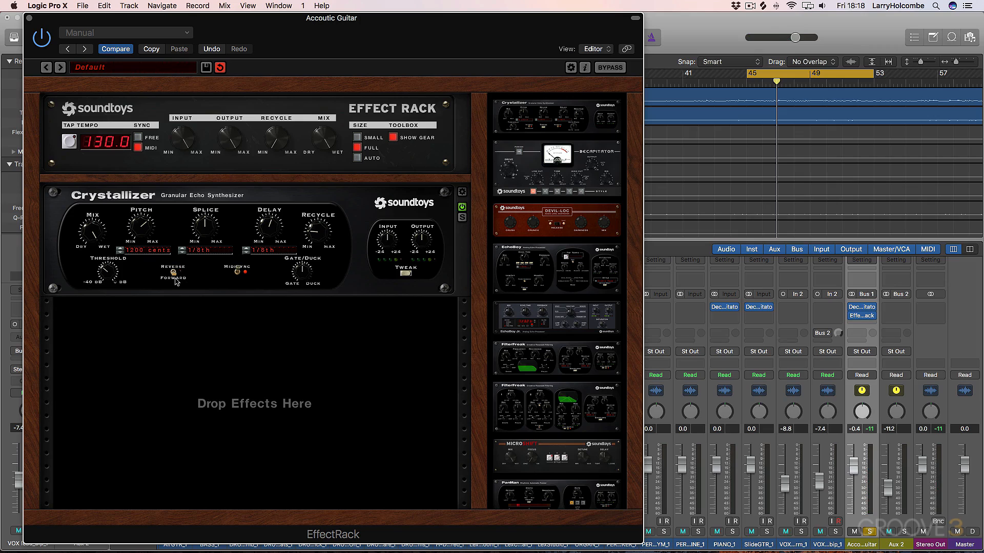
{"action": "key", "text": "space"}
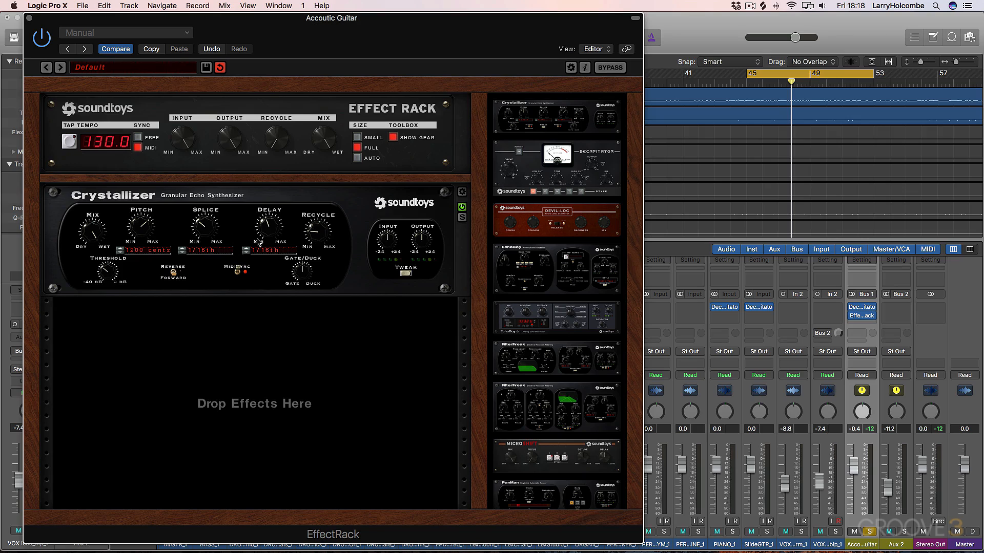
{"action": "key", "text": "space"}
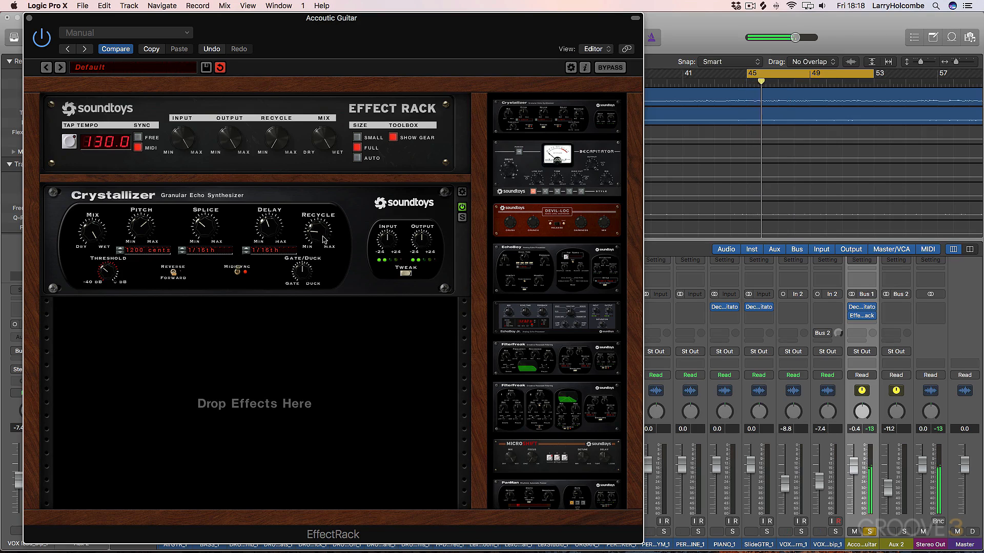
- Raise Crystallizer's Recycle during playback and reveal its Tweak controls
{"action": "left_click_drag", "start_coordinate": [323, 240], "coordinate": [320, 189]}
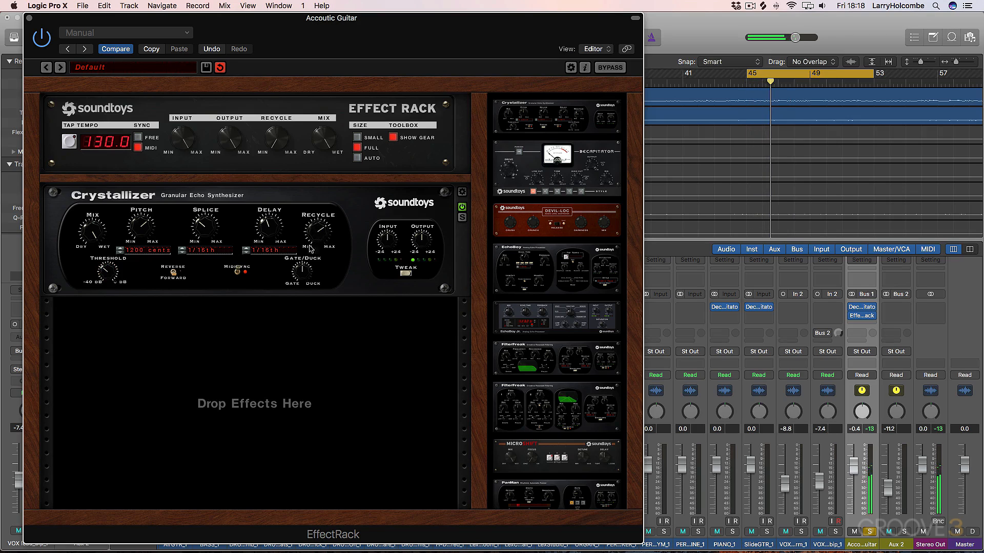
{"action": "key", "text": "space"}
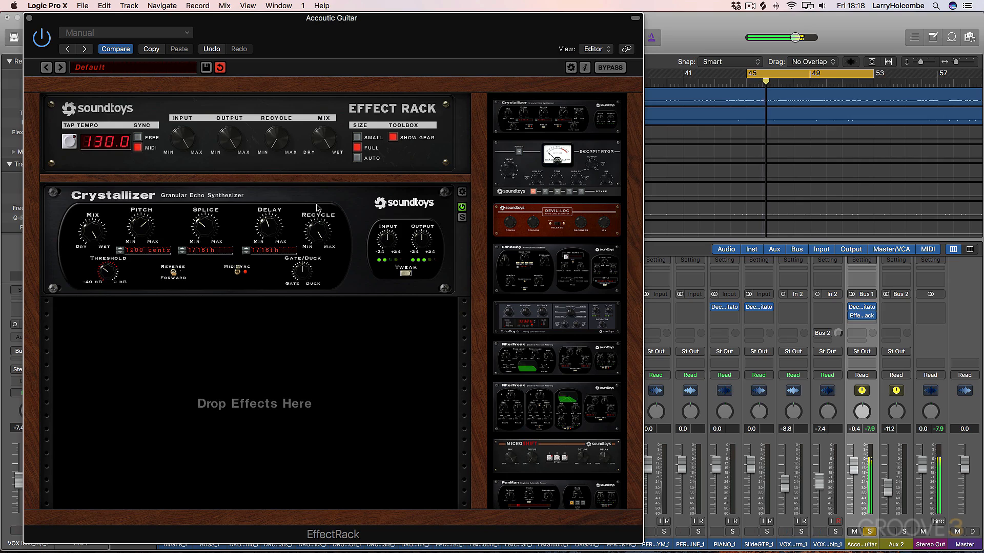
{"action": "left_click", "coordinate": [406, 274]}
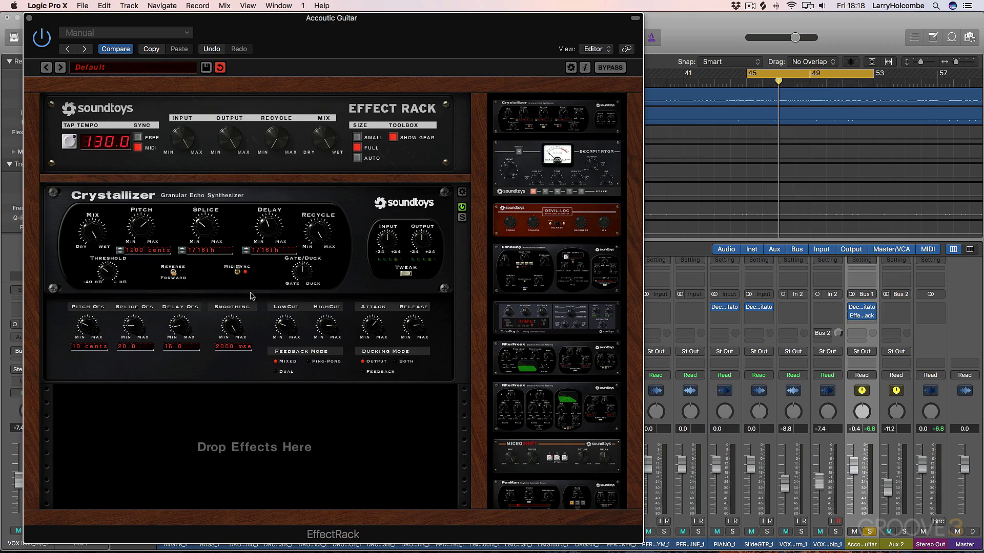
{"action": "key", "text": "space"}
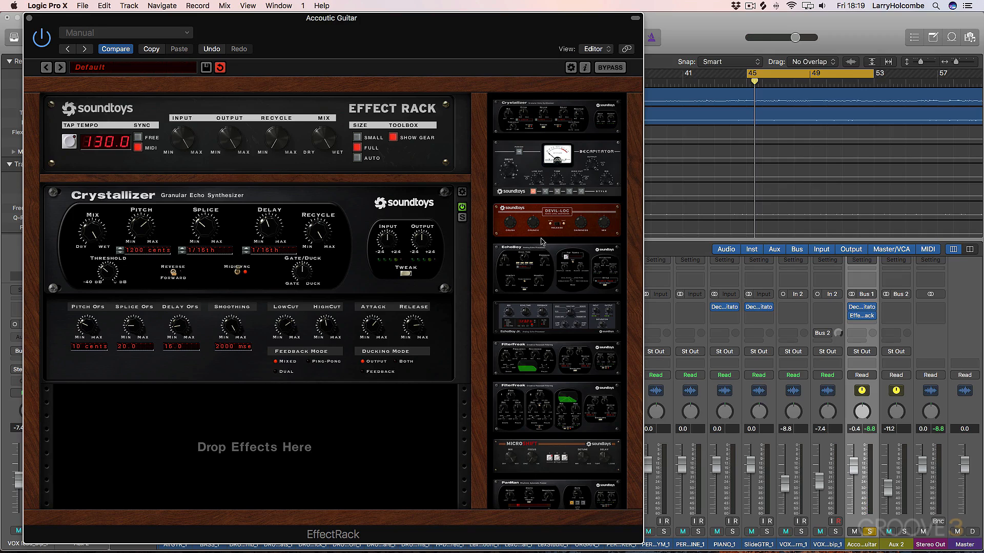
- Find MicroShift among the available effects and add it below Crystallizer in the rack
{"action": "scroll", "coordinate": [544, 246], "scroll_direction": "down", "scroll_amount": 10}
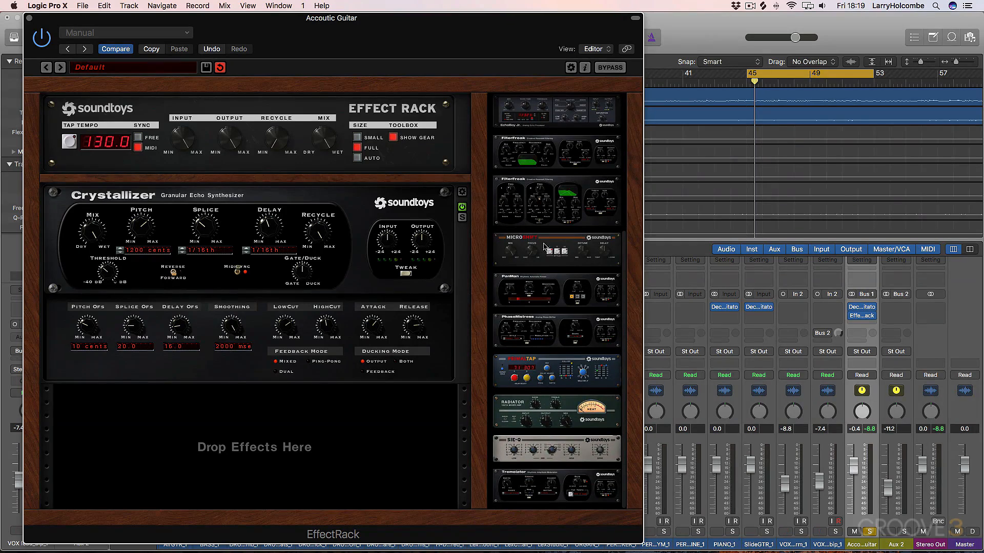
{"action": "scroll", "coordinate": [544, 247], "scroll_direction": "up", "scroll_amount": 10}
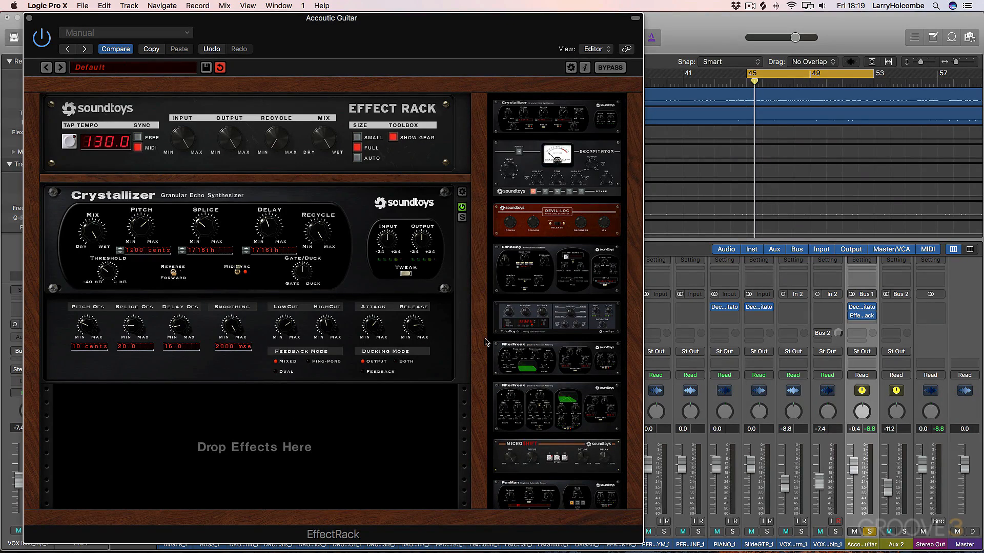
{"action": "scroll", "coordinate": [531, 337], "scroll_direction": "down", "scroll_amount": 2}
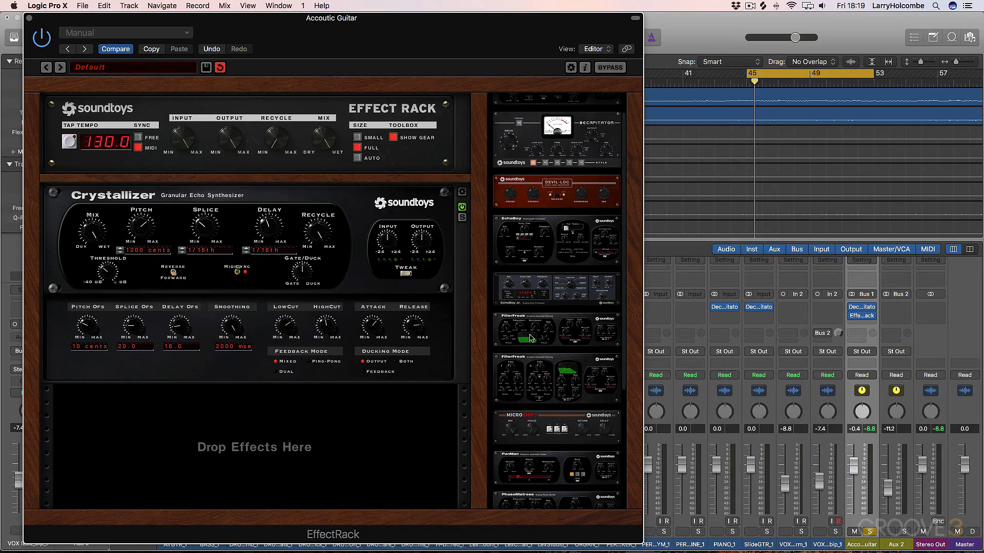
{"action": "left_click_drag", "start_coordinate": [559, 420], "coordinate": [297, 405]}
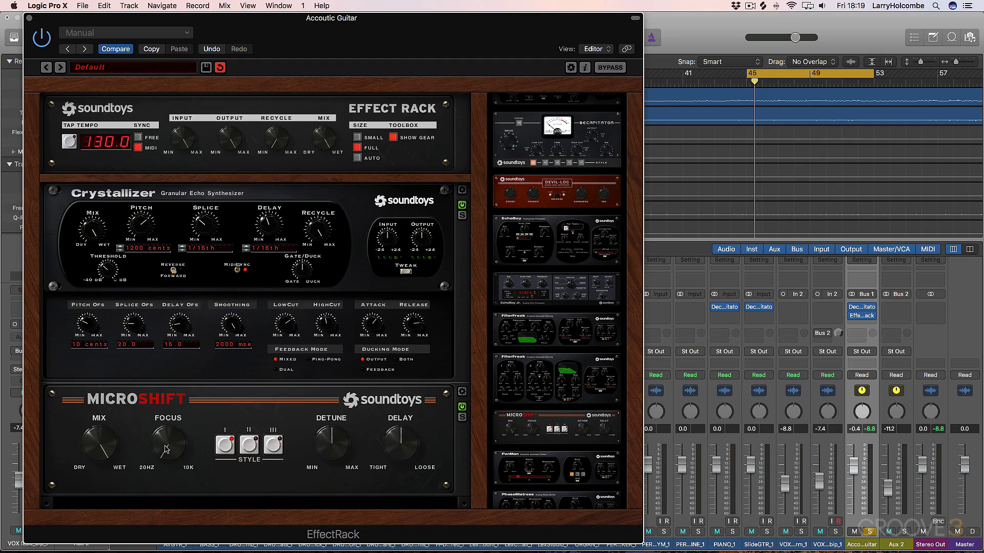
- Try MicroShift's Style II, return to Style I, and adjust its Focus and Mix during playback
{"action": "left_click", "coordinate": [250, 447]}
{"action": "key", "text": "space"}
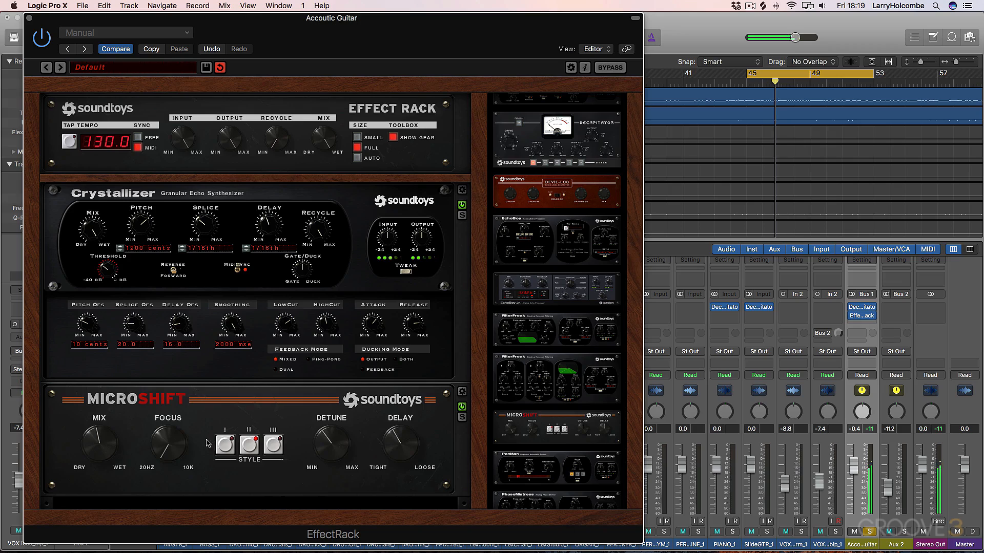
{"action": "left_click_drag", "start_coordinate": [167, 449], "coordinate": [172, 407]}
{"action": "left_click", "coordinate": [225, 447]}
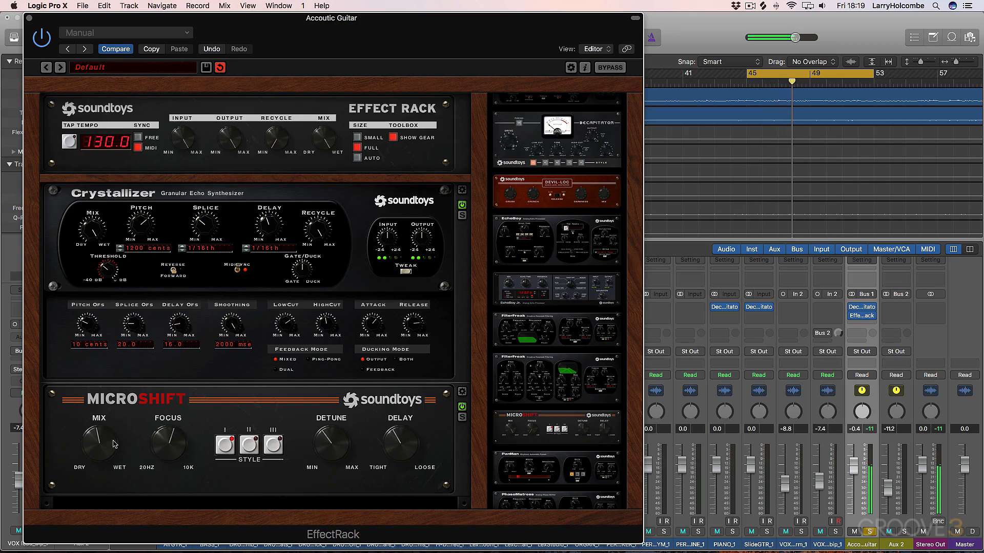
{"action": "mouse_move", "coordinate": [114, 444]}
{"action": "left_mouse_down"}
{"action": "mouse_move", "coordinate": [100, 461]}
{"action": "mouse_move", "coordinate": [100, 435]}
{"action": "left_mouse_up"}
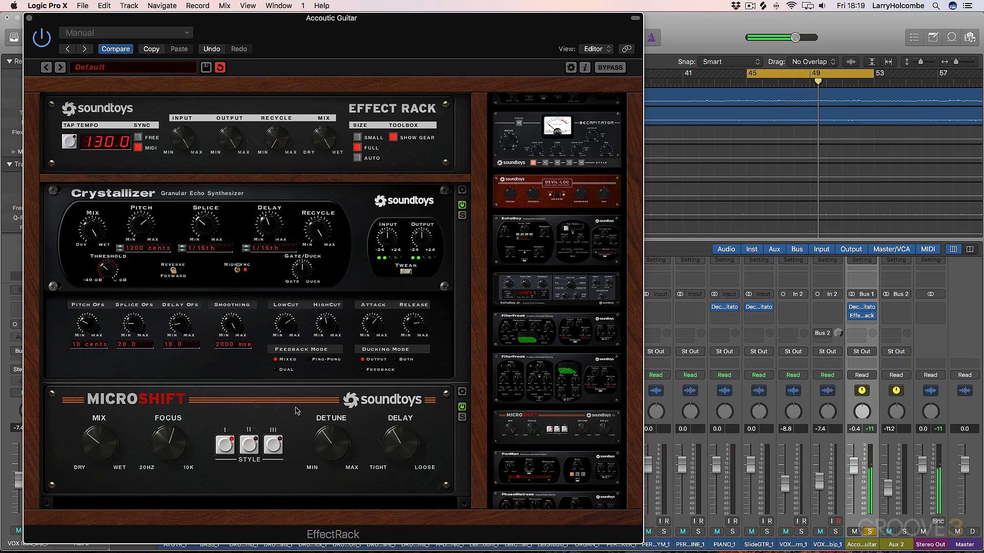
- Compare the guitar with MicroShift bypassed and enabled, raising its Mix slightly and leaving it on
{"action": "left_click", "coordinate": [462, 407]}
{"action": "left_click", "coordinate": [461, 408]}
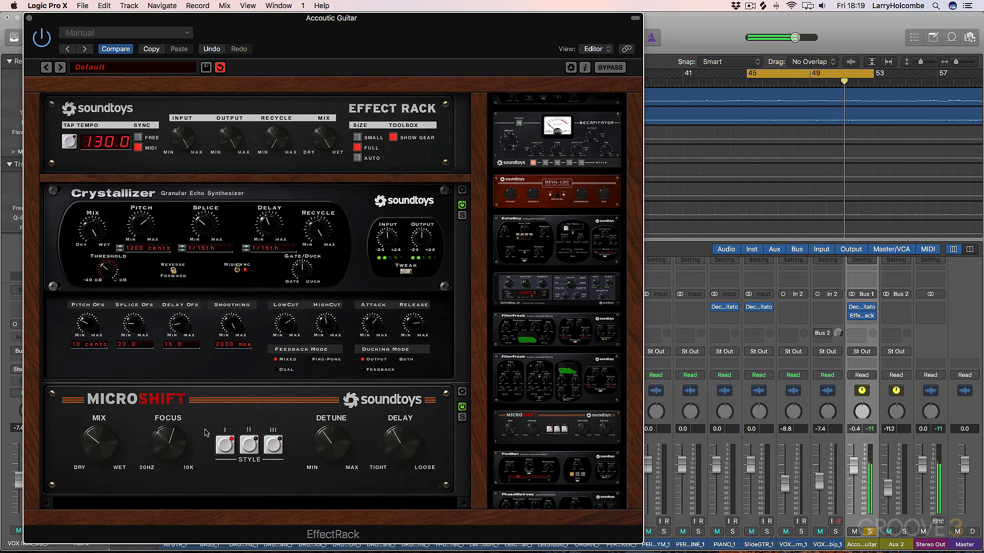
{"action": "left_click_drag", "start_coordinate": [109, 444], "coordinate": [106, 441]}
{"action": "left_click", "coordinate": [462, 407]}
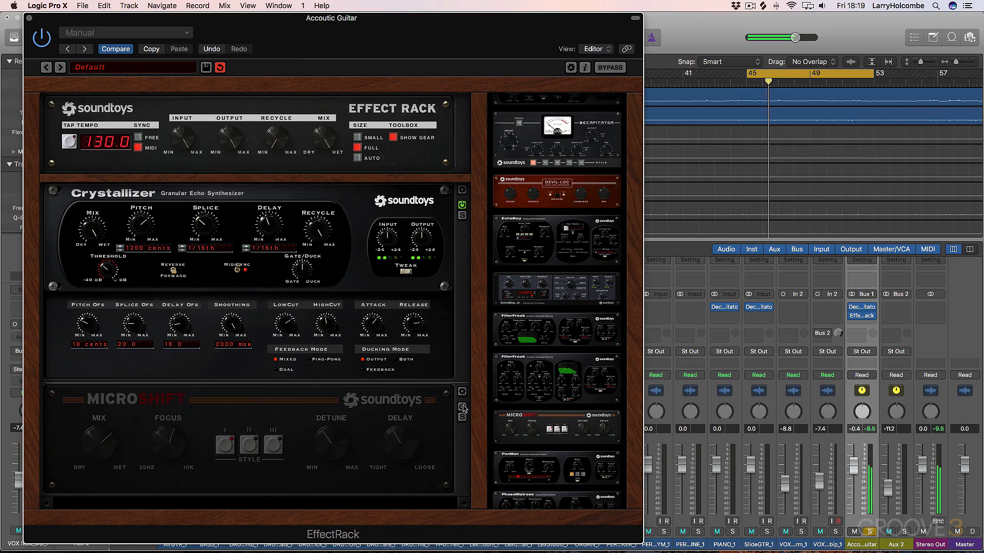
{"action": "left_click", "coordinate": [462, 407]}
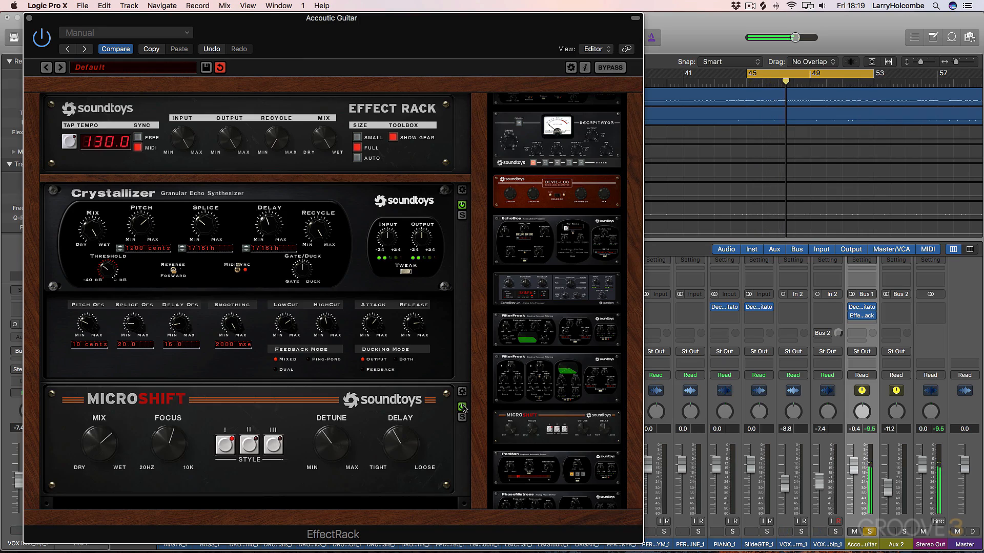
- Add EchoBoy below MicroShift in the rack and set its echo style to Verbed
{"action": "scroll", "coordinate": [563, 250], "scroll_direction": "down", "scroll_amount": 3}
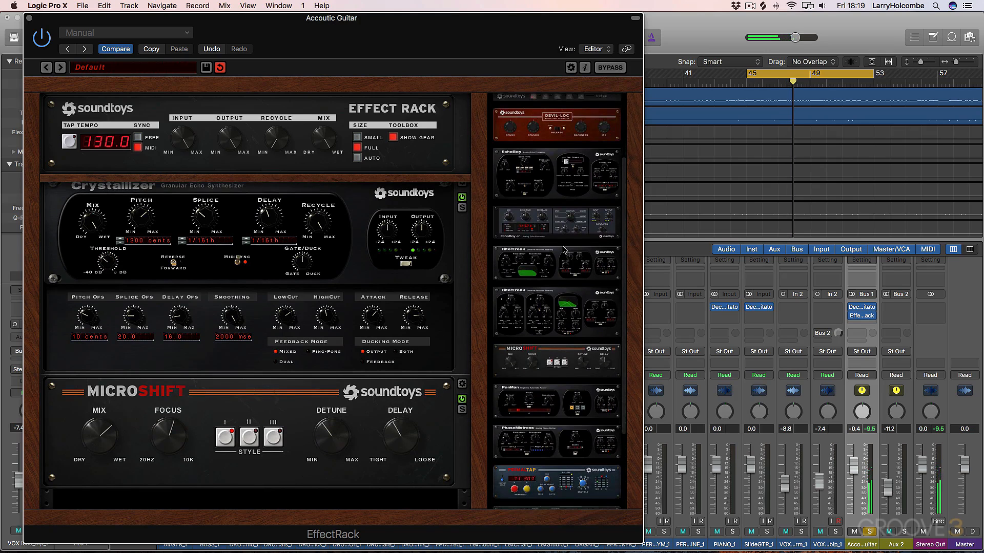
{"action": "scroll", "coordinate": [564, 250], "scroll_direction": "up", "scroll_amount": 4}
{"action": "left_click_drag", "start_coordinate": [578, 274], "coordinate": [357, 486]}
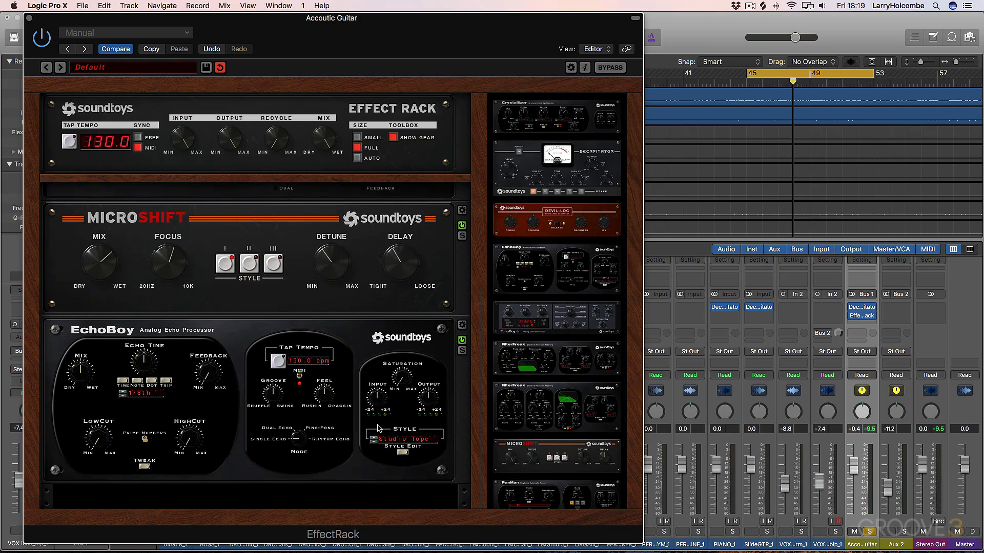
{"action": "left_click", "coordinate": [397, 438]}
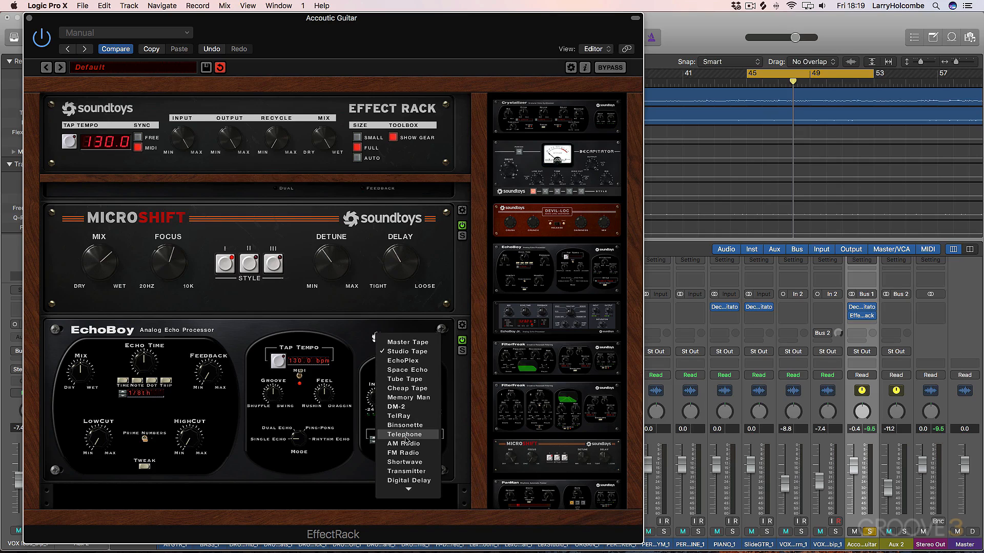
{"action": "mouse_move", "coordinate": [408, 493]}
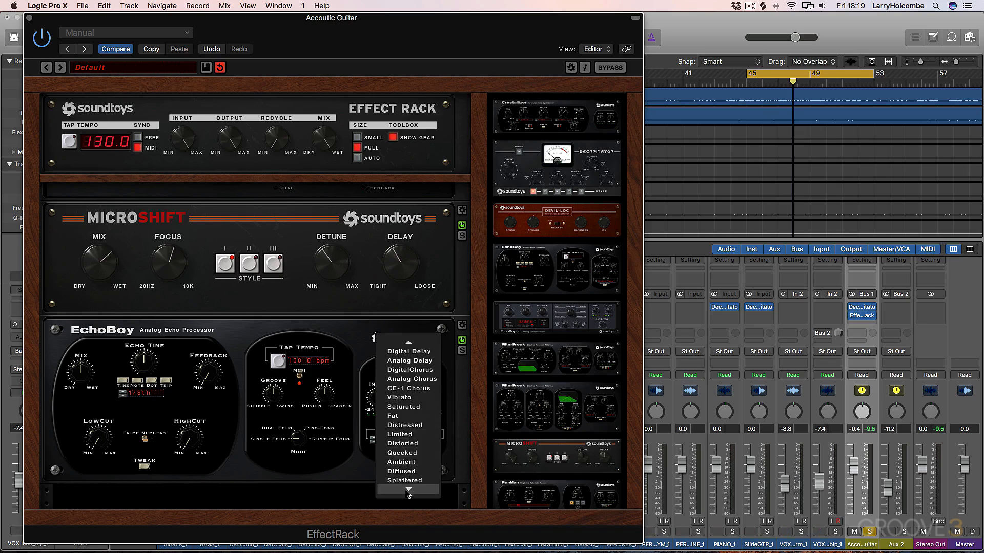
{"action": "left_click", "coordinate": [405, 484]}
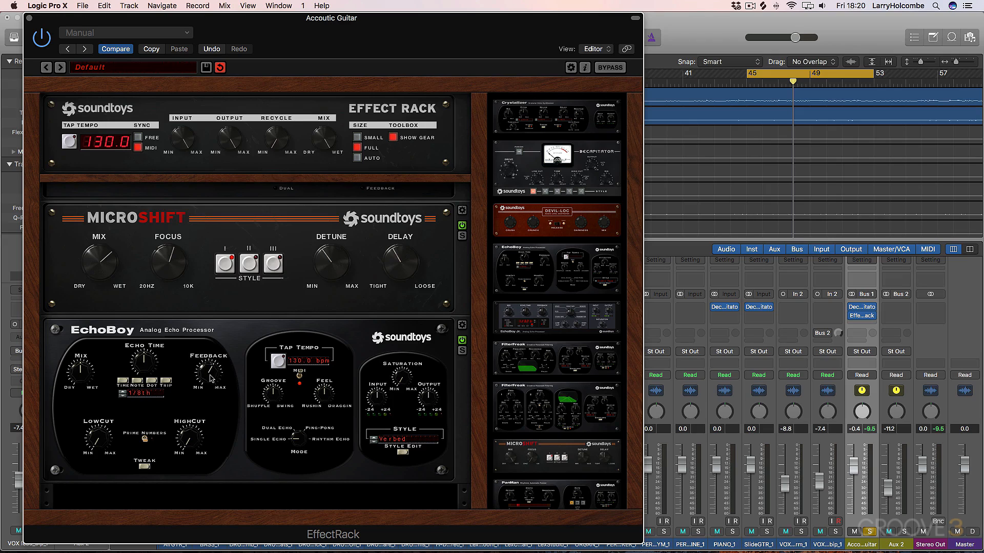
- Play the loop and adjust EchoBoy's Mix and HighCut by ear
{"action": "key", "text": "space"}
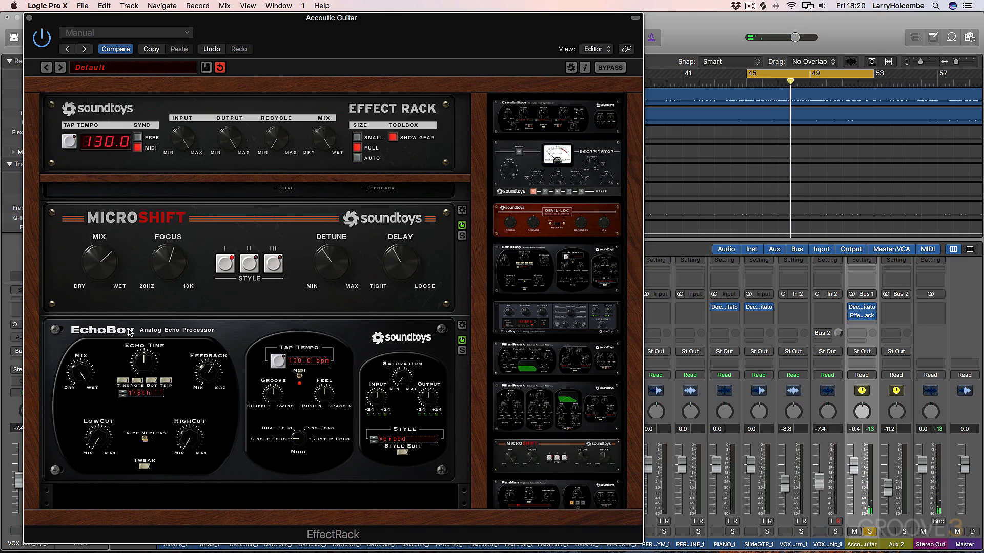
{"action": "key", "text": "space"}
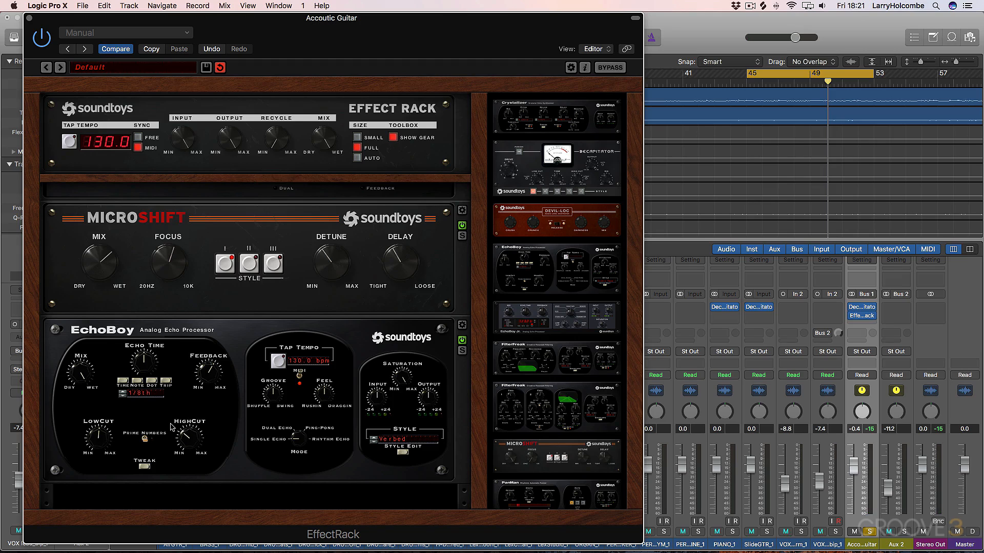
- Move MicroShift below EchoBoy in the rack and lower its Mix during playback
{"action": "left_click_drag", "start_coordinate": [232, 230], "coordinate": [266, 383]}
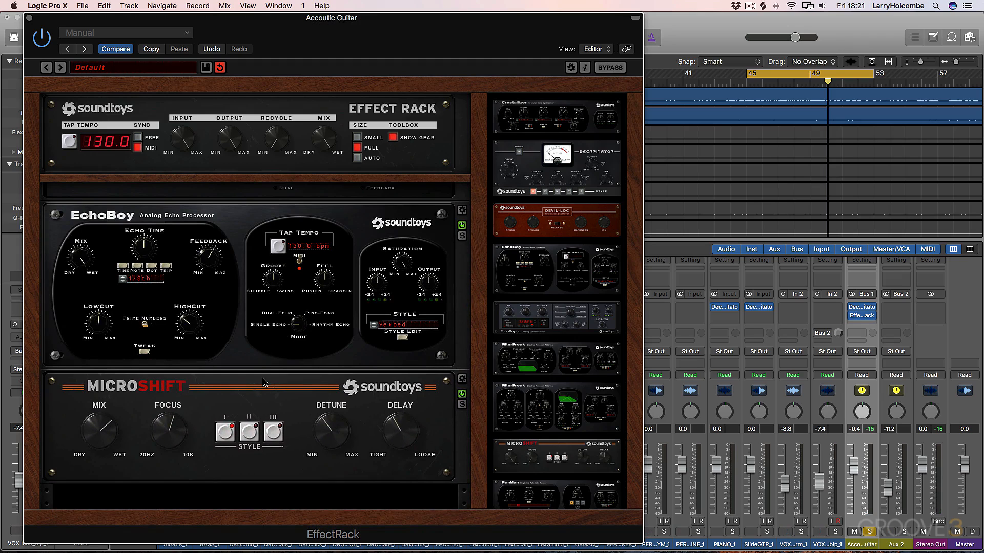
{"action": "key", "text": "space"}
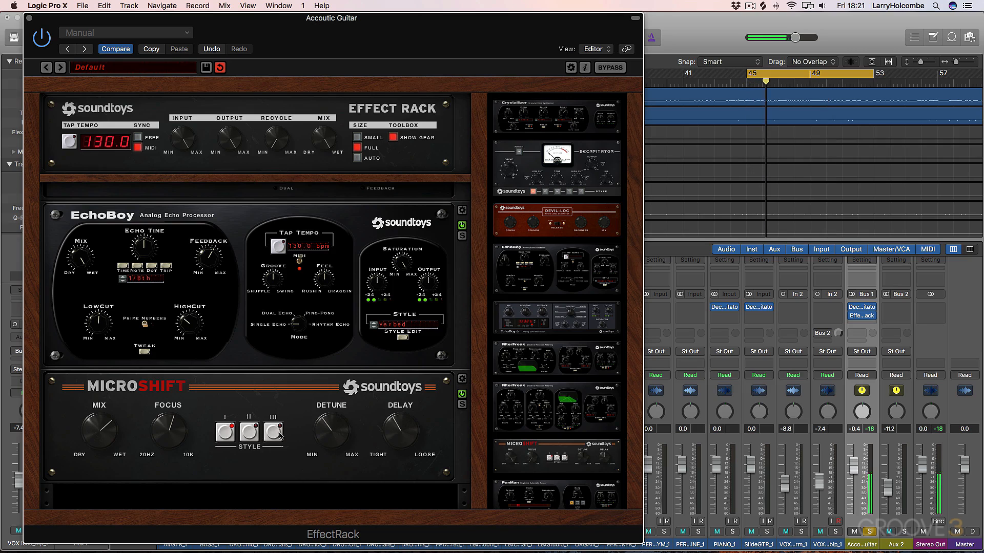
{"action": "mouse_move", "coordinate": [93, 436]}
{"action": "left_mouse_down"}
{"action": "mouse_move", "coordinate": [95, 465]}
{"action": "mouse_move", "coordinate": [101, 451]}
{"action": "left_mouse_up"}
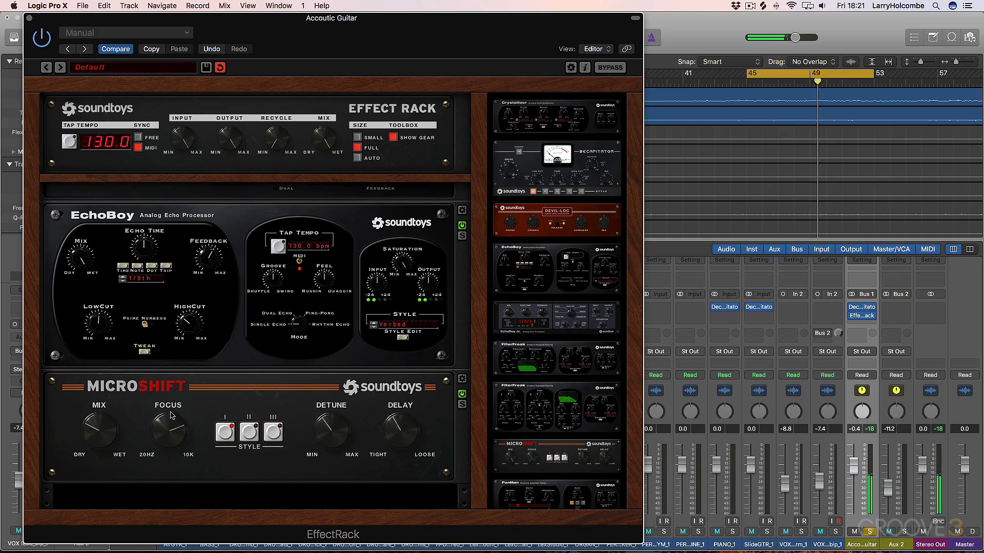
{"action": "left_click_drag", "start_coordinate": [99, 431], "coordinate": [99, 435]}
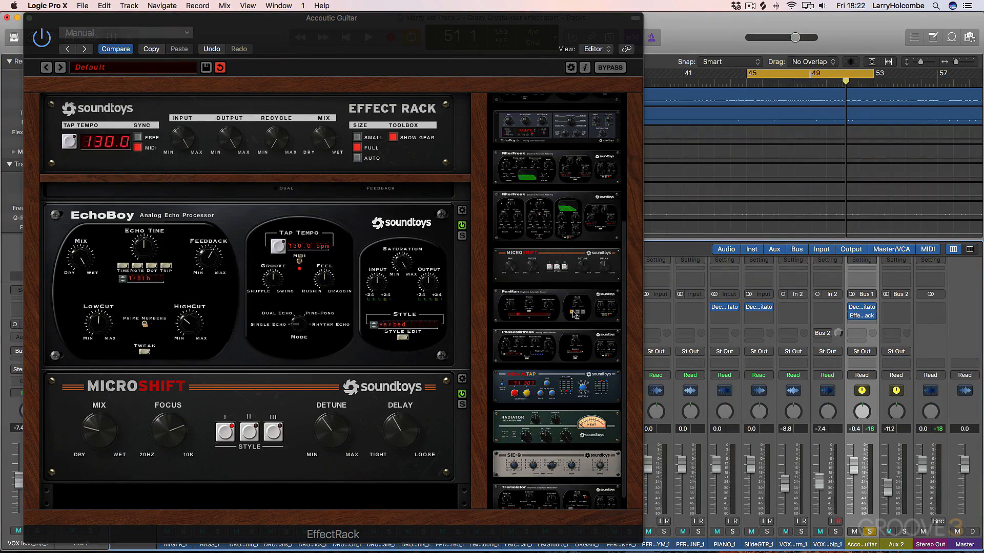
- Add PanMan below MicroShift in the rack, adjust its Width and Smoothing, and set its panning direction to back-and-forth during playback
{"action": "left_click_drag", "start_coordinate": [571, 310], "coordinate": [377, 489]}
{"action": "left_click_drag", "start_coordinate": [171, 408], "coordinate": [157, 444]}
{"action": "left_click_drag", "start_coordinate": [217, 431], "coordinate": [221, 385]}
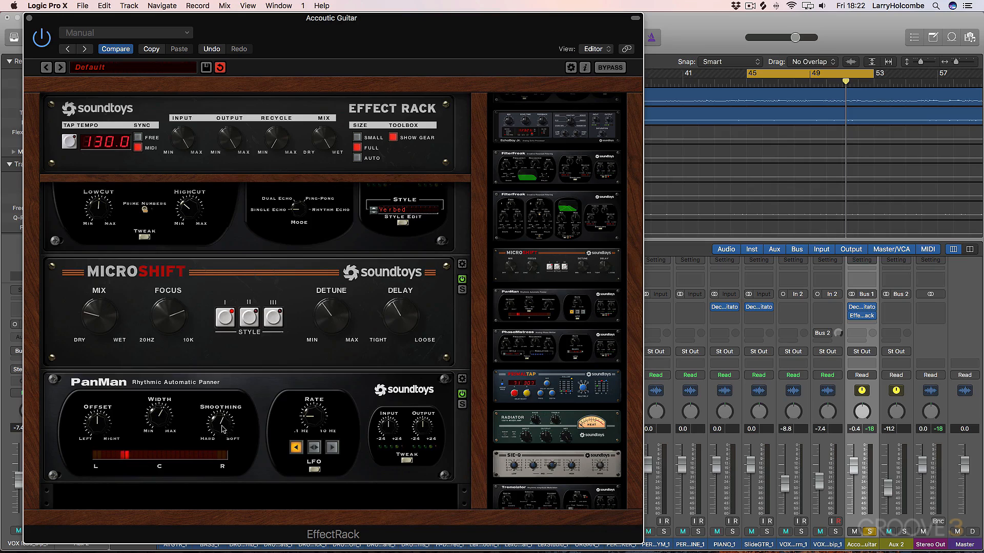
{"action": "key", "text": "space"}
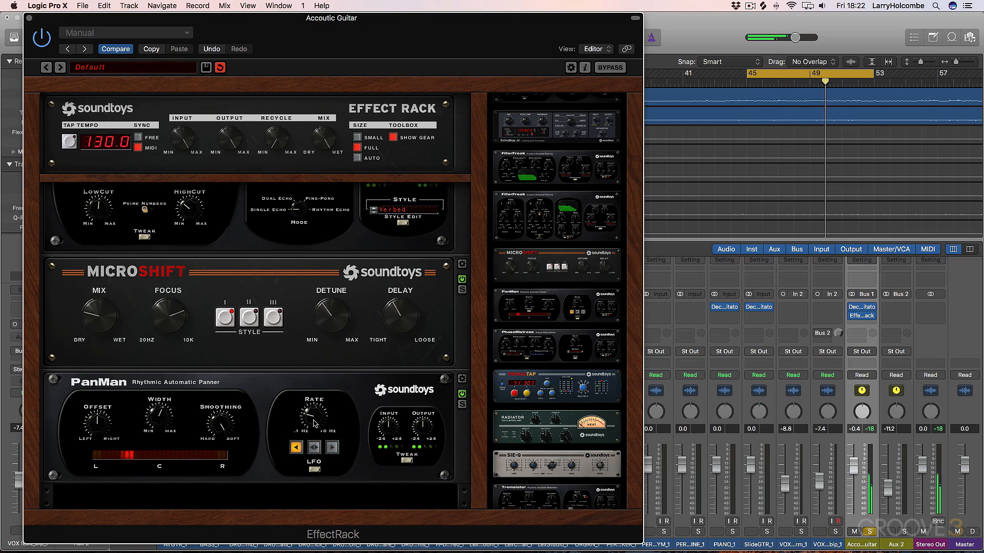
{"action": "left_click", "coordinate": [314, 448]}
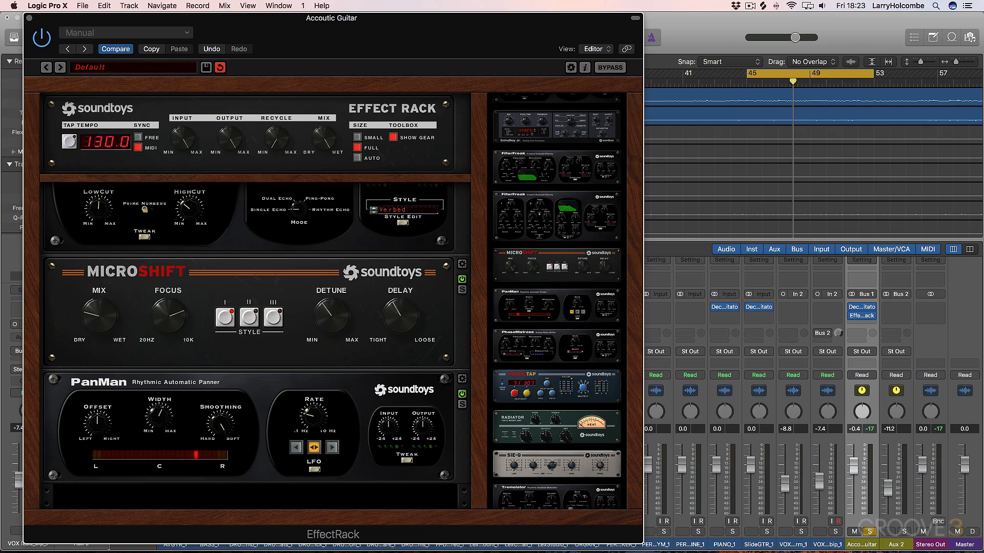
- Insert Little Plate after EffectRack on the acoustic guitar aux and adjust its Decay and Low Cut by ear
{"action": "left_click", "coordinate": [866, 323]}
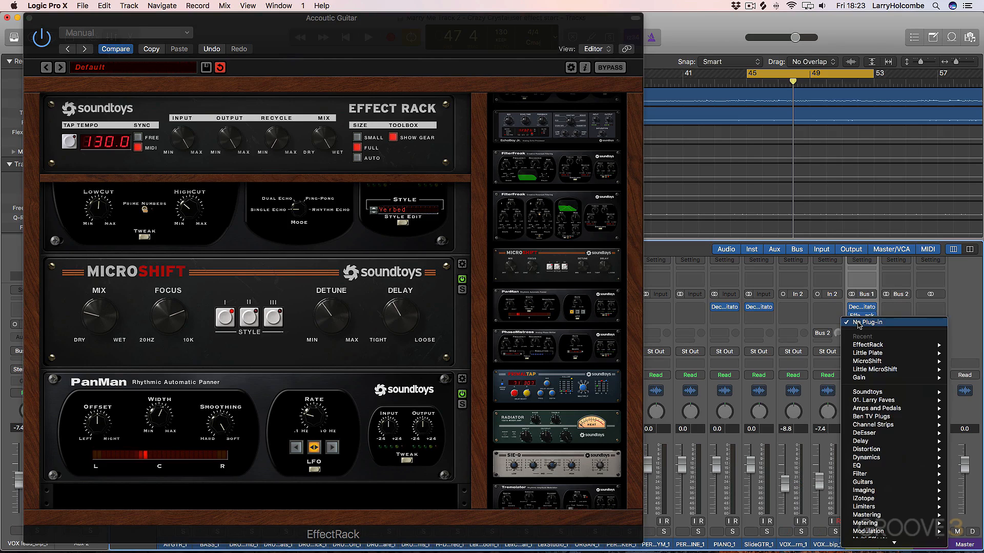
{"action": "mouse_move", "coordinate": [874, 355]}
{"action": "left_click", "coordinate": [815, 354]}
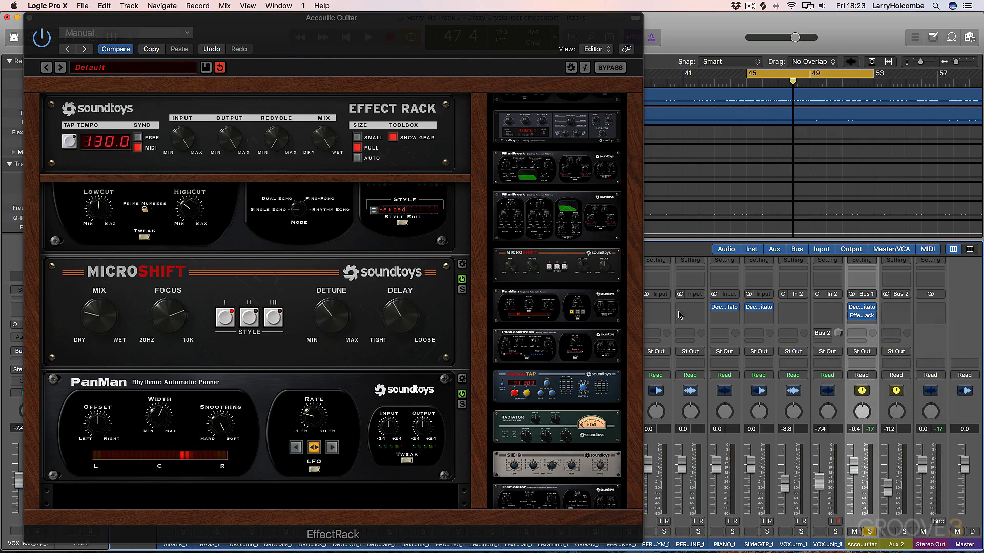
{"action": "left_click_drag", "start_coordinate": [211, 157], "coordinate": [205, 140]}
{"action": "key", "text": "space"}
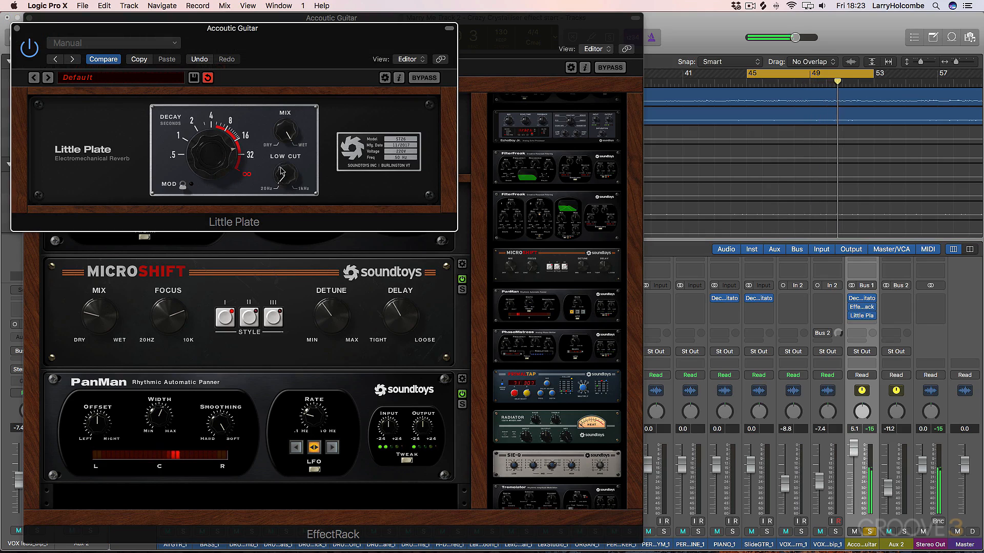
{"action": "mouse_move", "coordinate": [283, 179]}
{"action": "left_mouse_down"}
{"action": "mouse_move", "coordinate": [283, 163]}
{"action": "mouse_move", "coordinate": [287, 180]}
{"action": "left_mouse_up"}
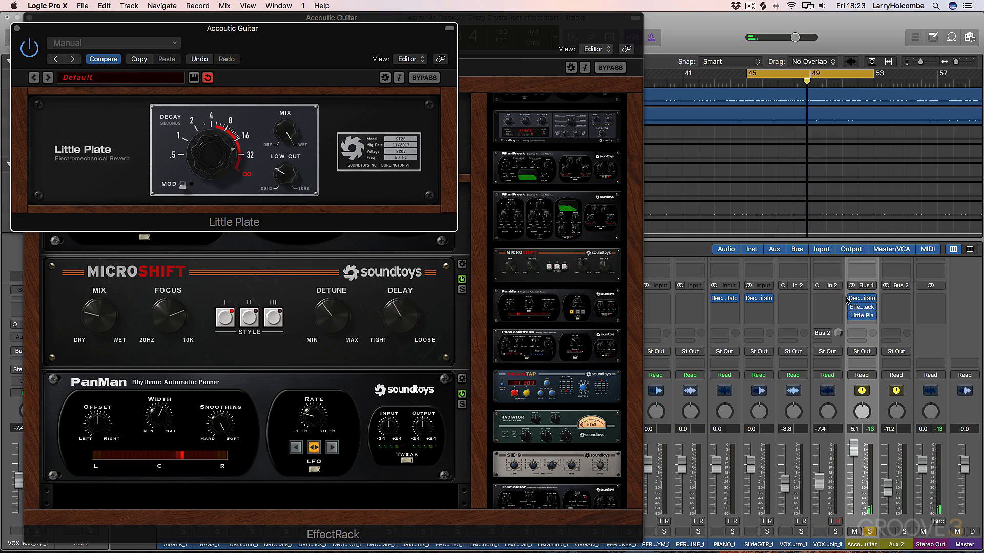
- Compare the guitar aux with all three inserts bypassed and re-enabled, and set its fader to 4.1 dB during playback
{"action": "left_click_drag", "start_coordinate": [848, 297], "coordinate": [850, 314]}
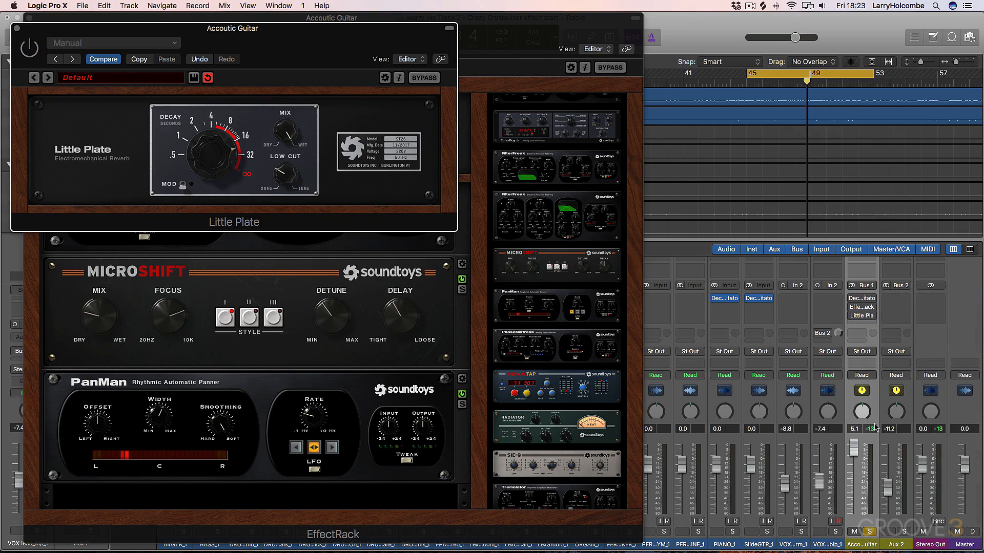
{"action": "left_click", "coordinate": [852, 298]}
{"action": "left_click_drag", "start_coordinate": [857, 464], "coordinate": [854, 467]}
{"action": "key", "text": "space"}
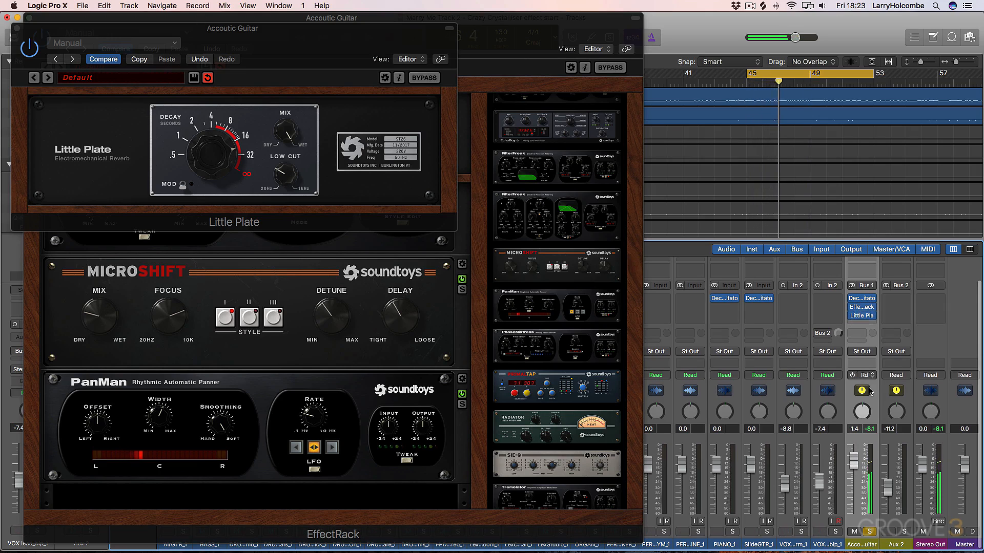
{"action": "left_click_drag", "start_coordinate": [853, 461], "coordinate": [852, 447]}
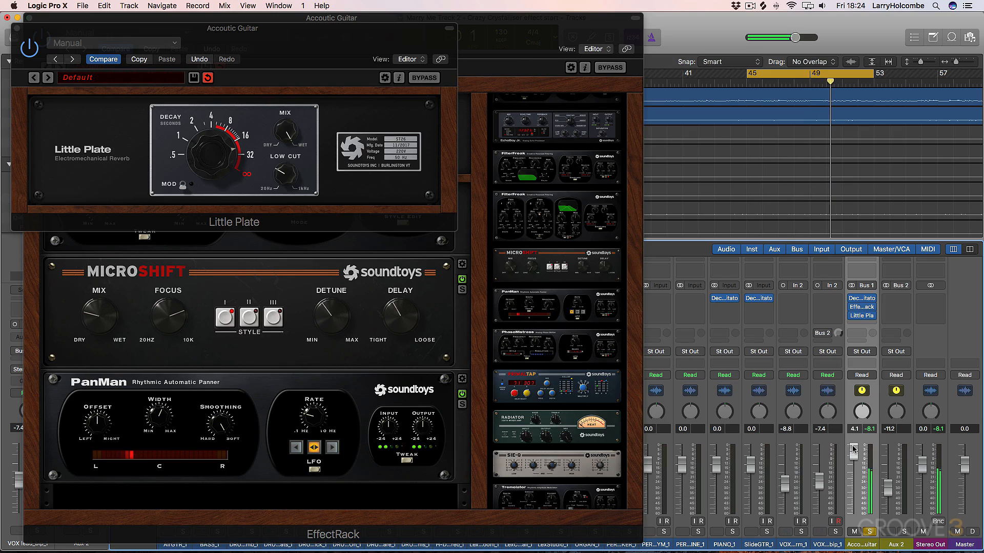
- Close Little Plate, save the EffectRack chain as a preset named Ambient Pad, and close the rack window
{"action": "left_click", "coordinate": [17, 29]}
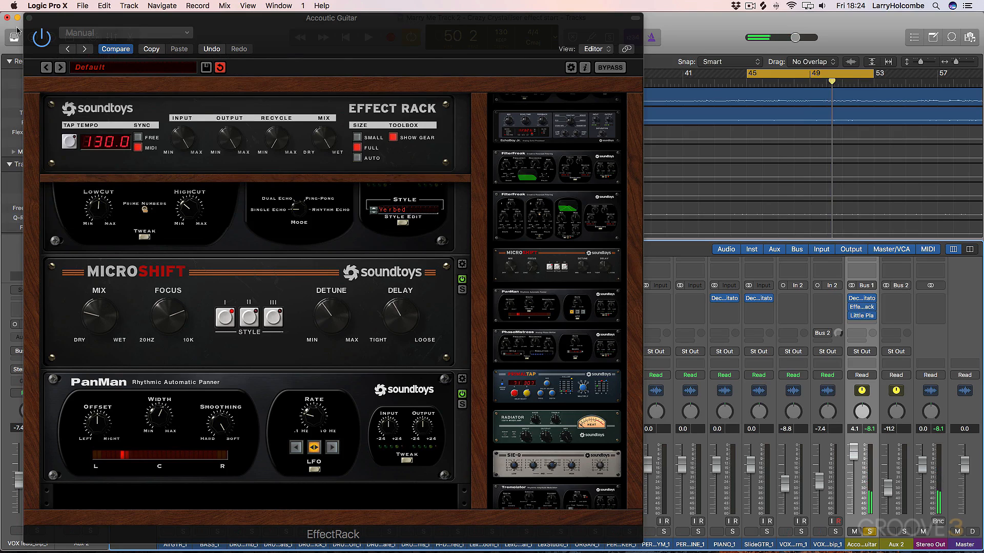
{"action": "left_click", "coordinate": [206, 67]}
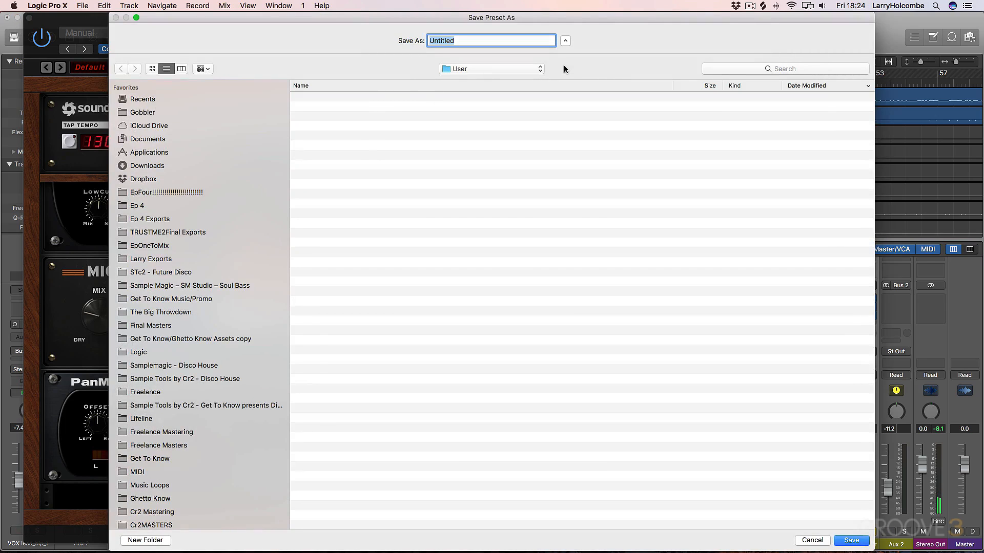
{"action": "type", "text": "Ambient Pad"}
{"action": "key", "text": "Return"}
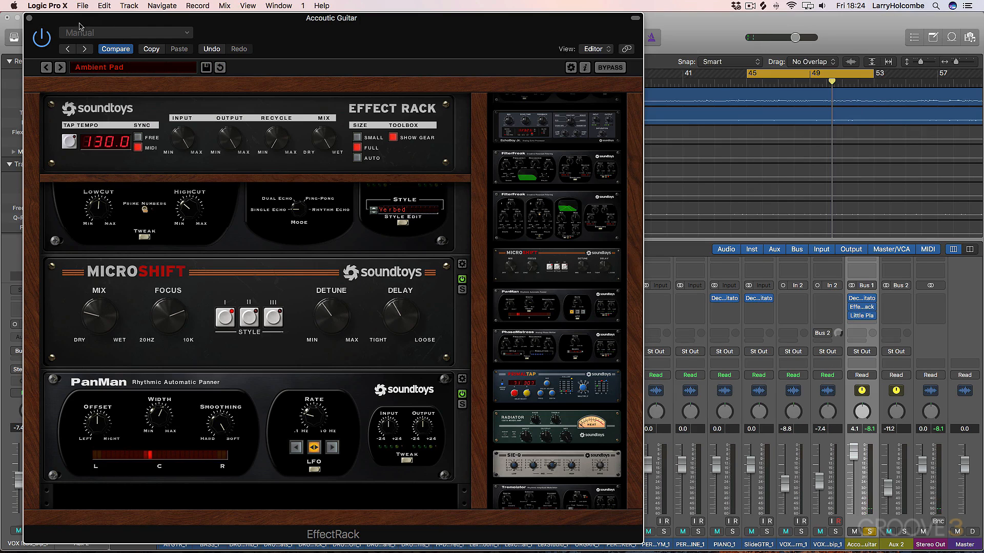
{"action": "left_click", "coordinate": [29, 19]}
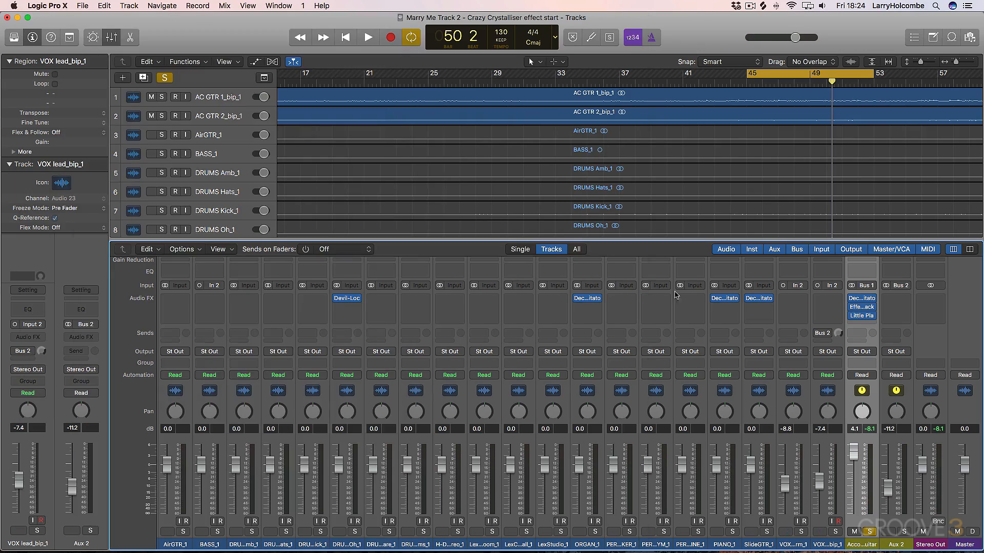
- Insert a mono-to-stereo EffectRack on the VOX lead_bip_1 channel and load the user preset Ambient Pad
{"action": "left_click", "coordinate": [828, 301]}
{"action": "mouse_move", "coordinate": [836, 329]}
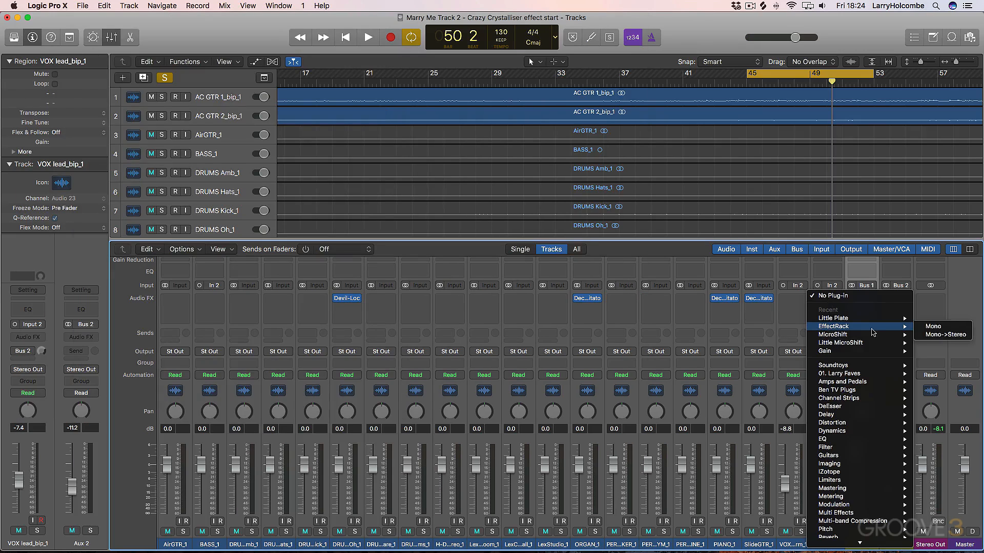
{"action": "left_click", "coordinate": [944, 335]}
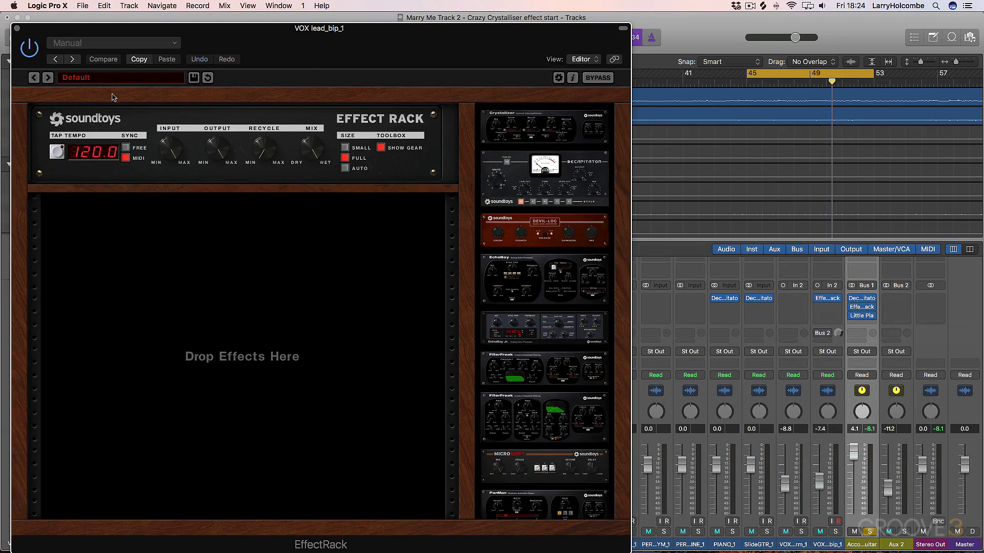
{"action": "left_click", "coordinate": [96, 76]}
{"action": "mouse_move", "coordinate": [107, 180]}
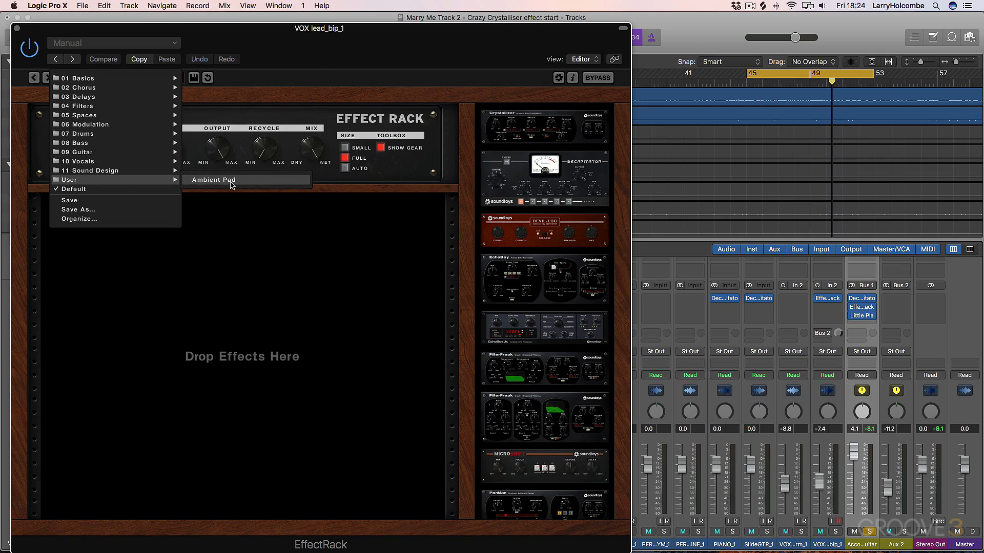
{"action": "left_click", "coordinate": [232, 181]}
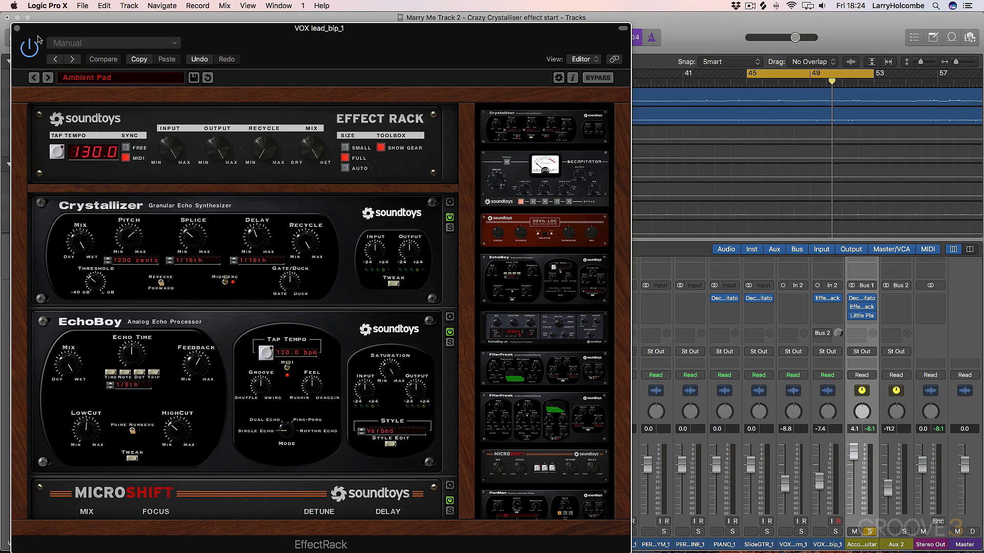
{"action": "left_click", "coordinate": [17, 29]}
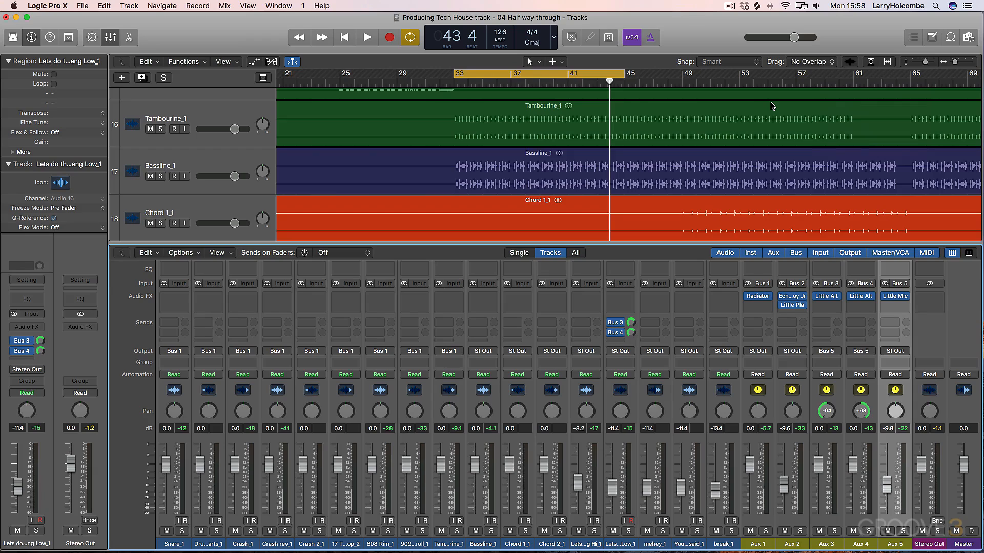
- Insert a stereo PrimalTap on the Stereo Out channel of the tech house project and raise its output Mix to maximum
{"action": "left_click", "coordinate": [922, 297]}
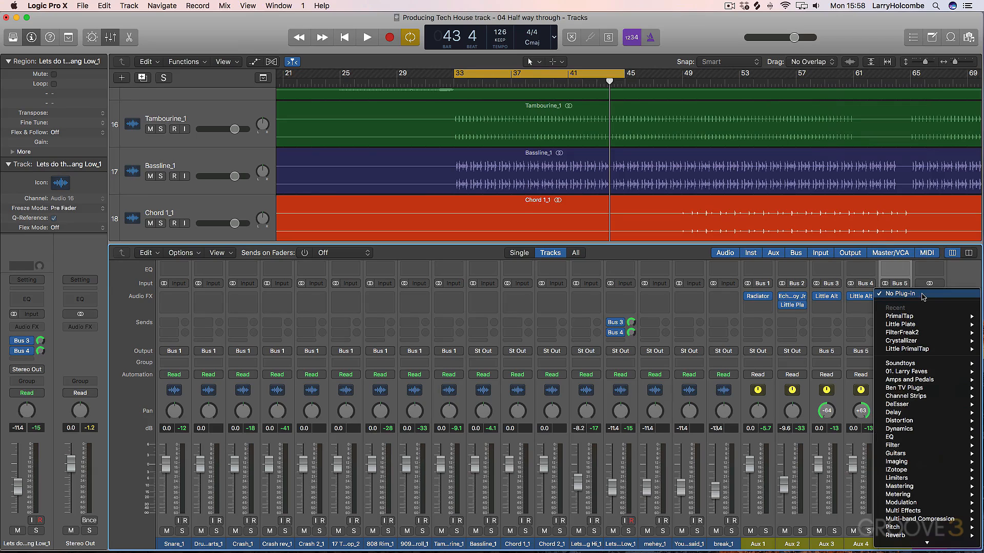
{"action": "mouse_move", "coordinate": [913, 317]}
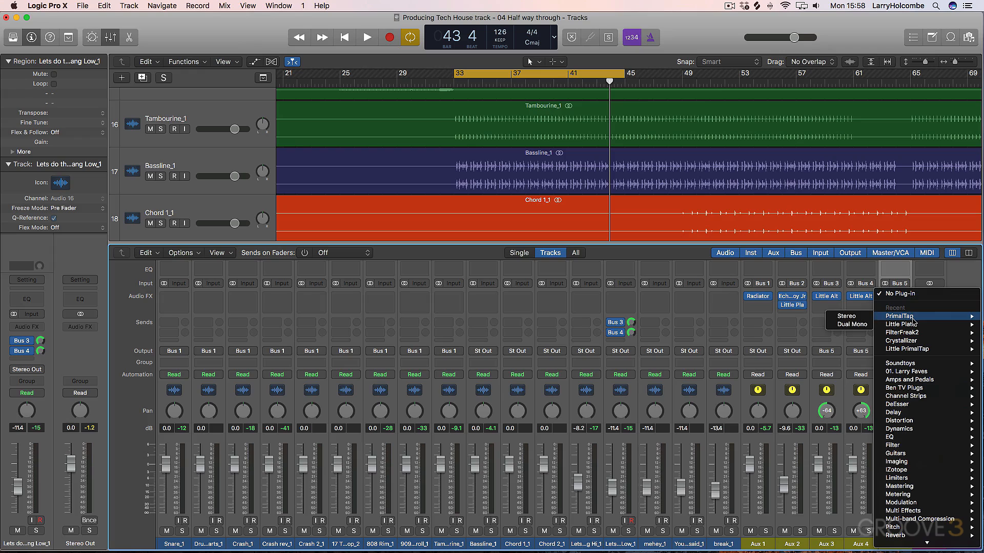
{"action": "left_click", "coordinate": [854, 318]}
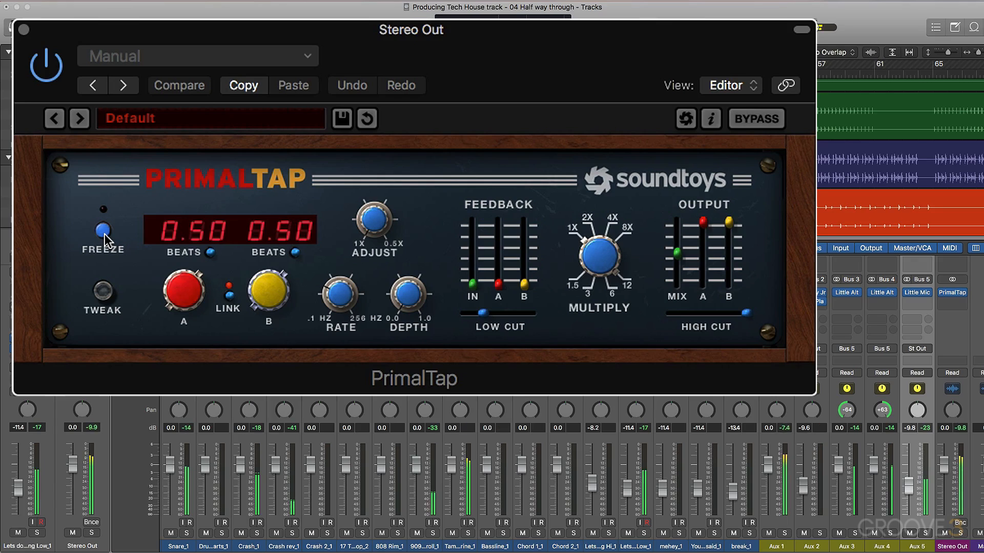
{"action": "left_click_drag", "start_coordinate": [683, 253], "coordinate": [671, 143]}
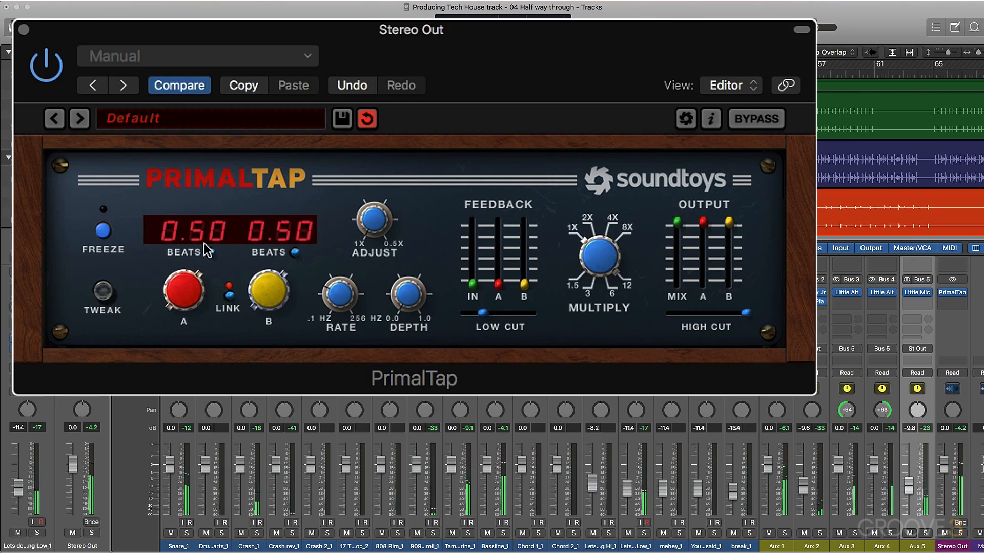
- Audition PrimalTap's Freeze on the playing track by repeatedly engaging and releasing it
{"action": "left_click", "coordinate": [103, 231]}
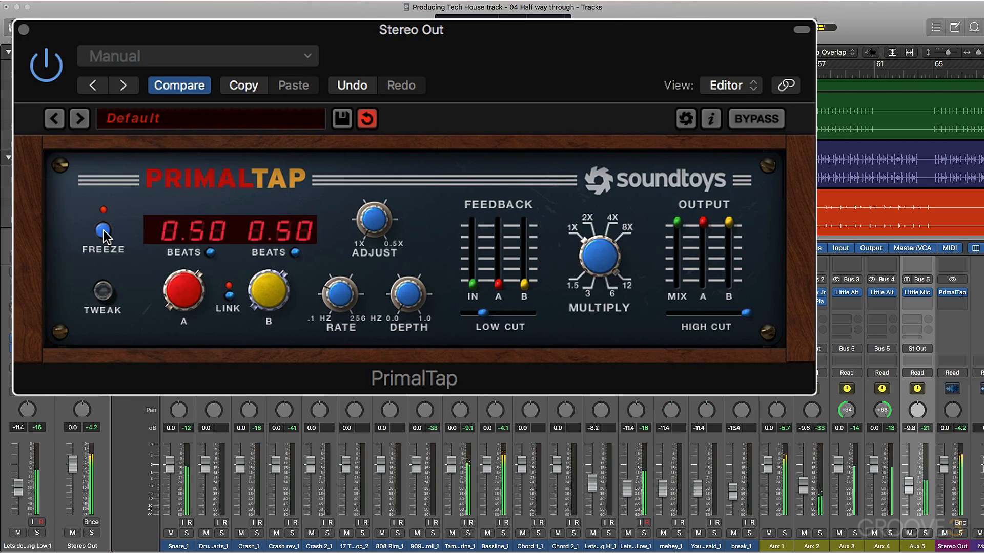
{"action": "left_click", "coordinate": [104, 231]}
{"action": "left_click", "coordinate": [104, 231]}
{"action": "left_click", "coordinate": [104, 231]}
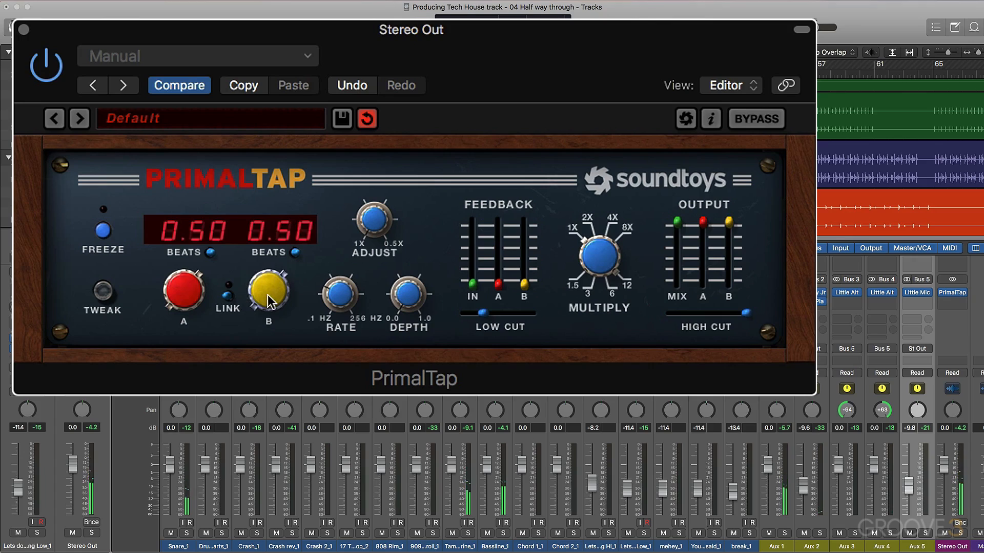
- Set unlinked delay B to 0.75 beats and audition Freeze with the offset delay times
{"action": "left_click_drag", "start_coordinate": [267, 294], "coordinate": [266, 281]}
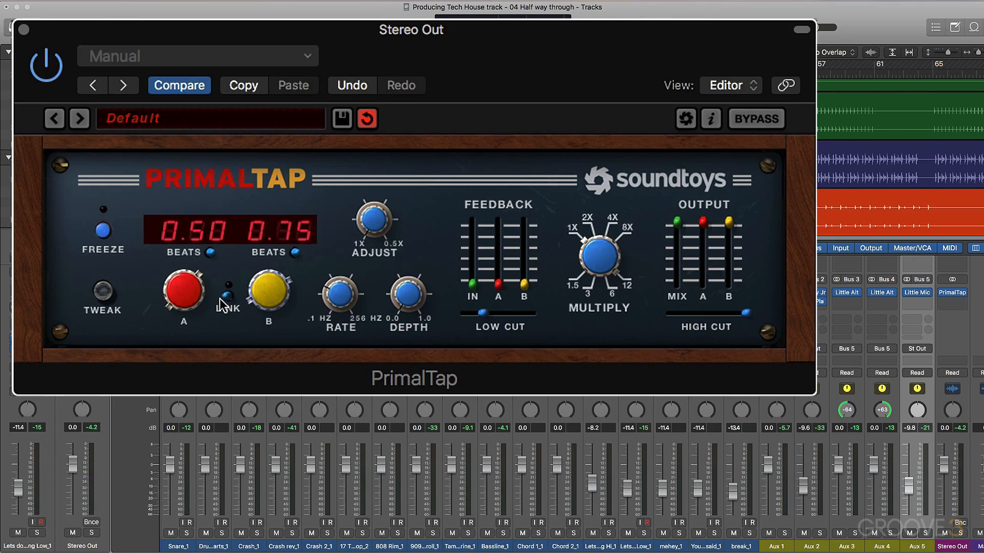
{"action": "left_click", "coordinate": [105, 232]}
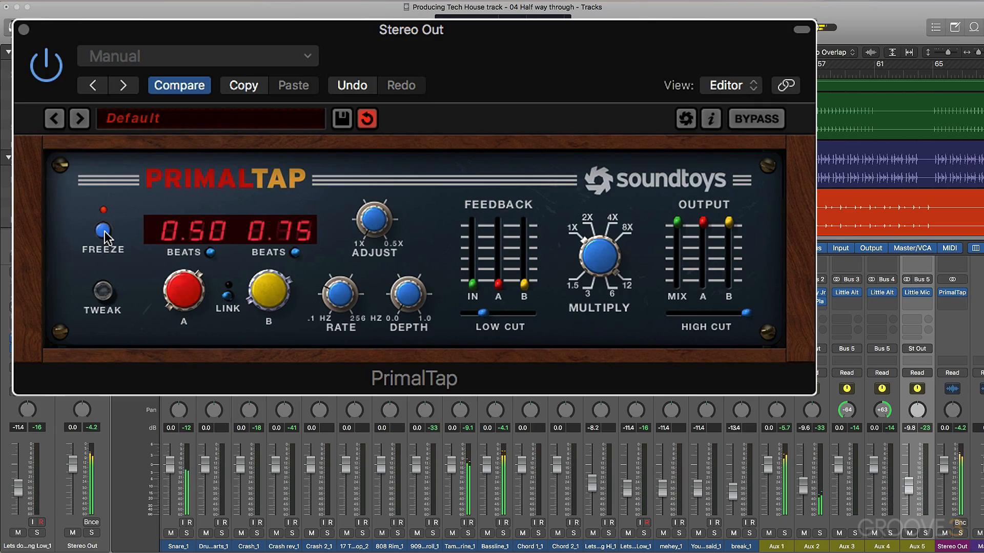
{"action": "left_click", "coordinate": [104, 232]}
{"action": "left_click", "coordinate": [111, 231]}
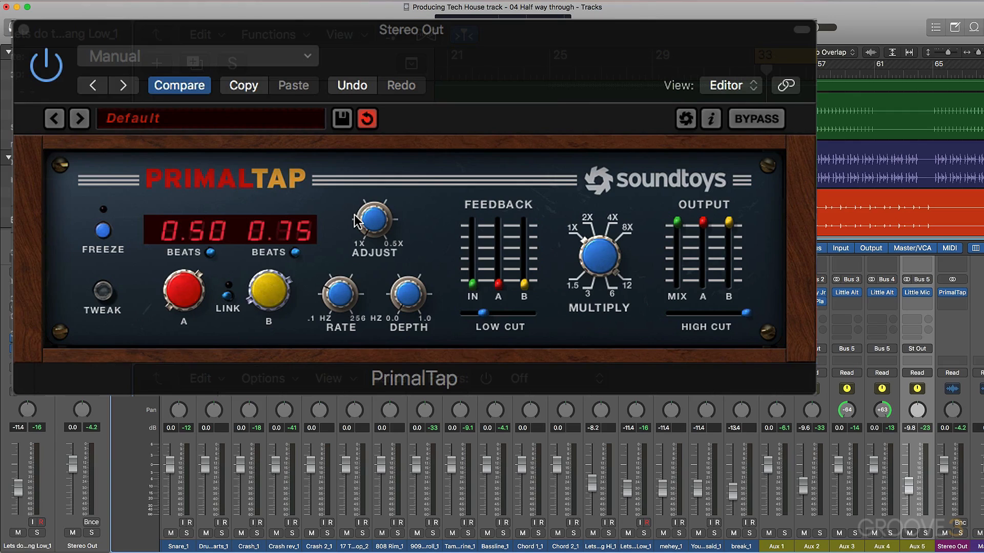
- Raise PrimalTap's Multiply in stages while auditioning Freeze on and off, and finish by lowering Multiply
{"action": "left_click", "coordinate": [607, 254]}
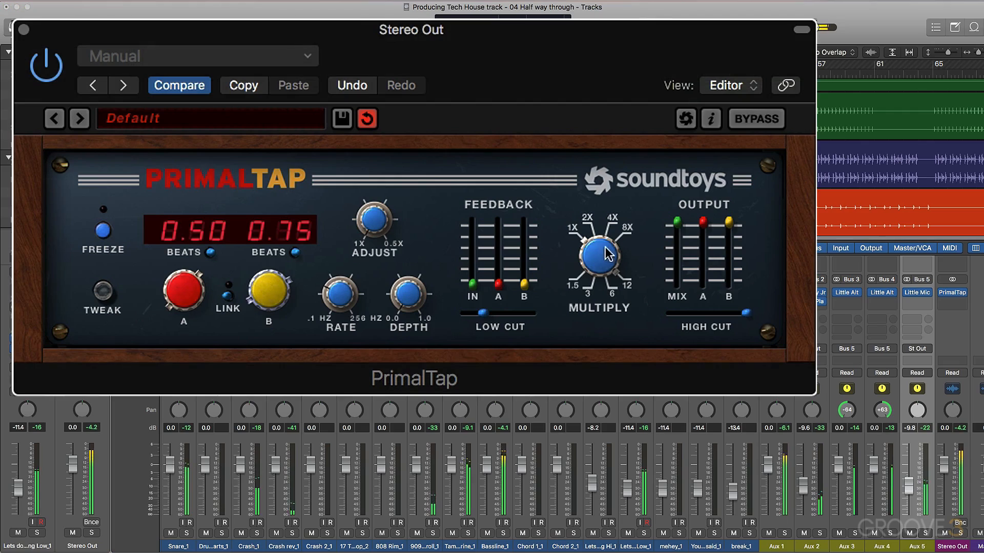
{"action": "left_click_drag", "start_coordinate": [607, 253], "coordinate": [600, 208]}
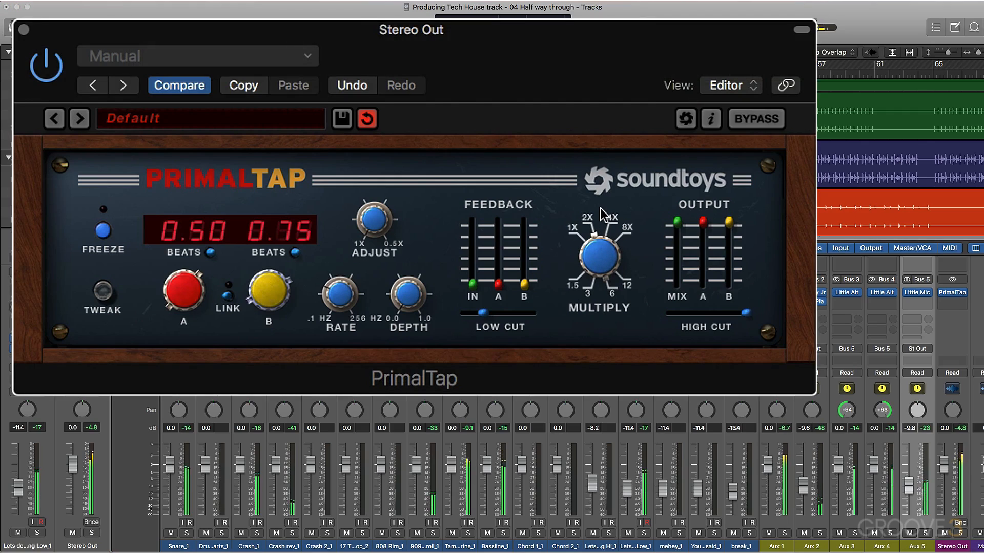
{"action": "left_click_drag", "start_coordinate": [604, 262], "coordinate": [595, 229]}
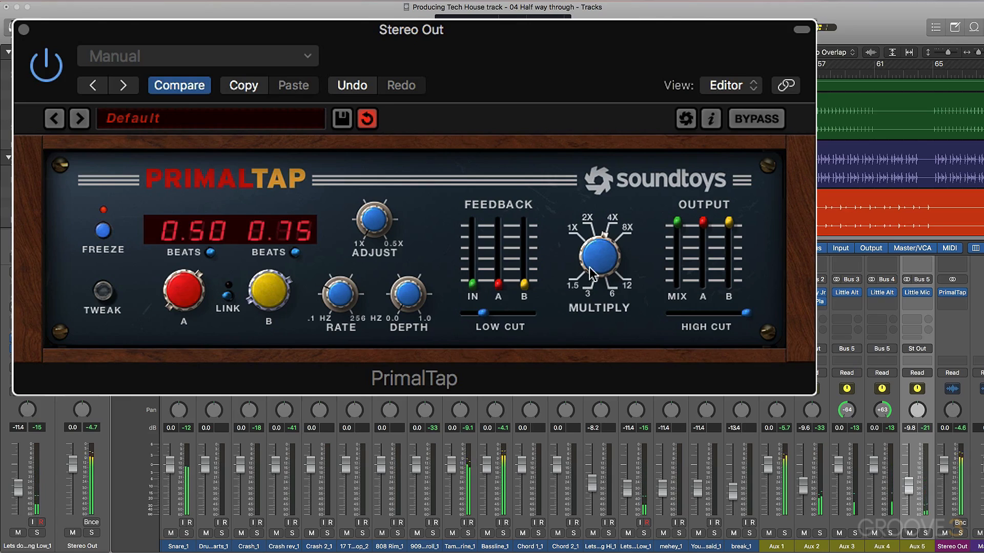
{"action": "left_click_drag", "start_coordinate": [589, 263], "coordinate": [588, 217]}
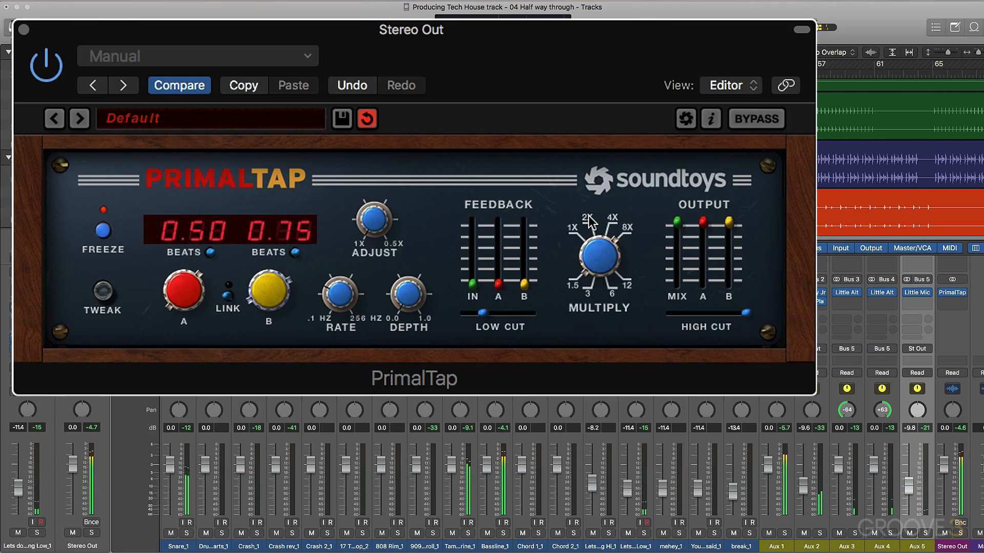
{"action": "left_click", "coordinate": [104, 234]}
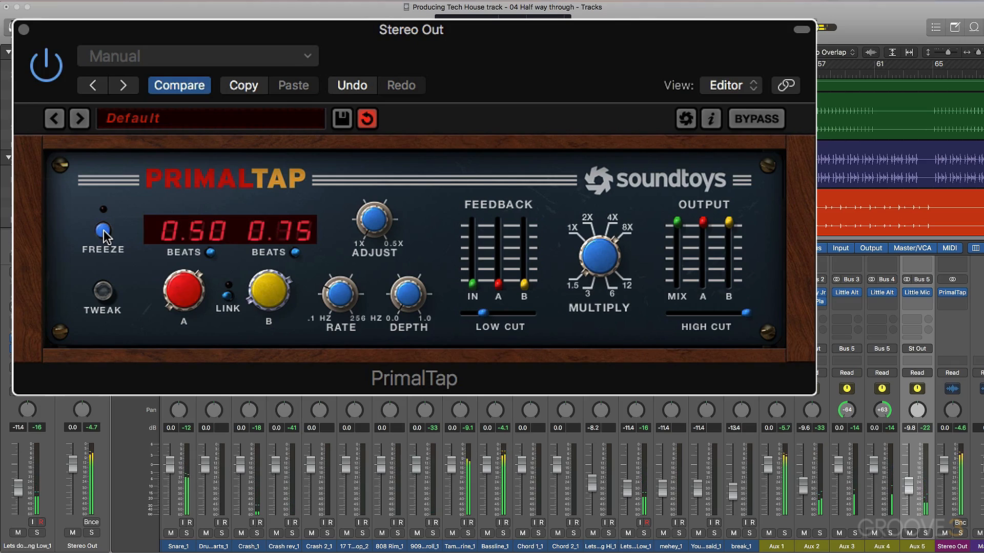
{"action": "left_click", "coordinate": [104, 234]}
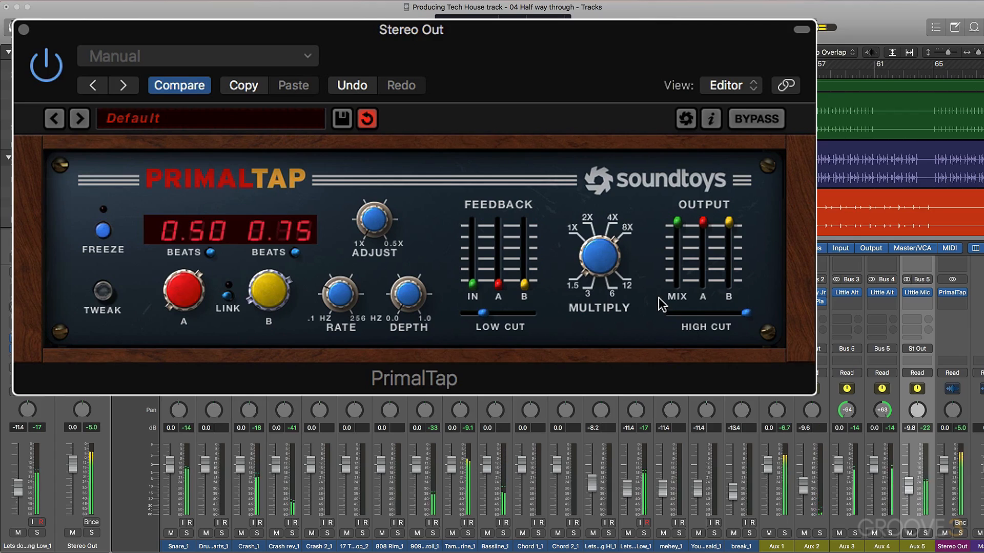
{"action": "left_click_drag", "start_coordinate": [607, 260], "coordinate": [607, 277]}
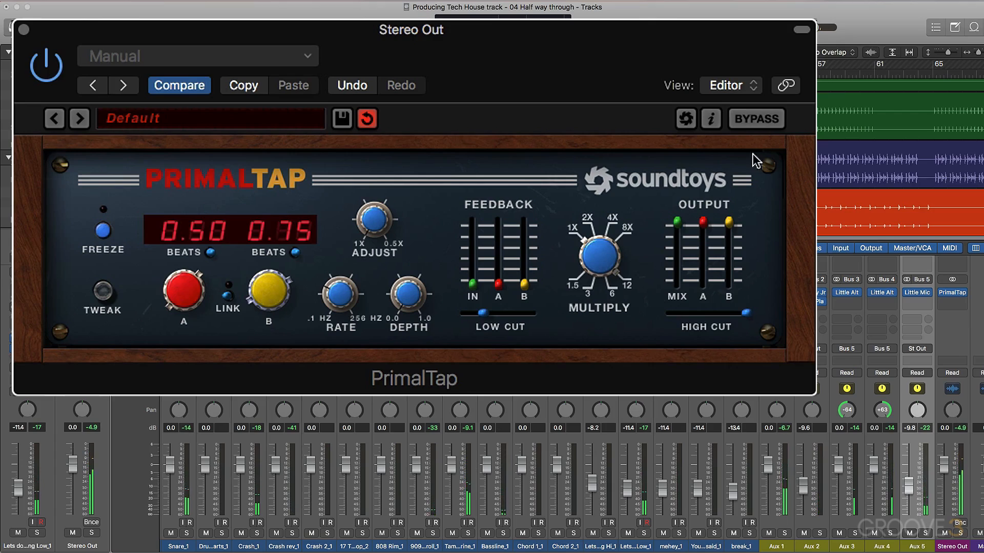
- Switch delays A and B from Beats to Time, and sweep delay A's time to 326 ms while Freeze is engaged
{"action": "left_click", "coordinate": [208, 253]}
{"action": "left_click", "coordinate": [295, 252]}
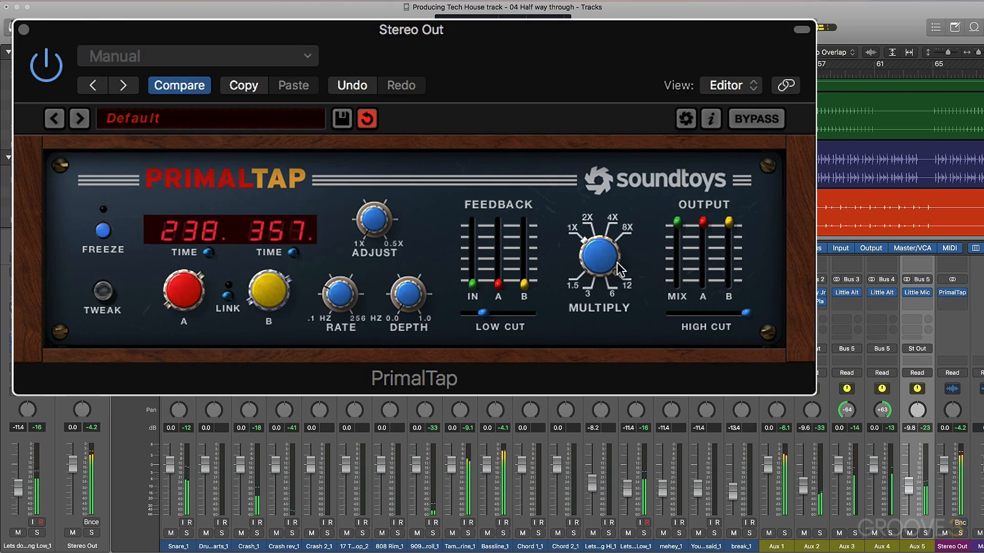
{"action": "left_click", "coordinate": [103, 232]}
{"action": "left_click_drag", "start_coordinate": [180, 297], "coordinate": [141, 236]}
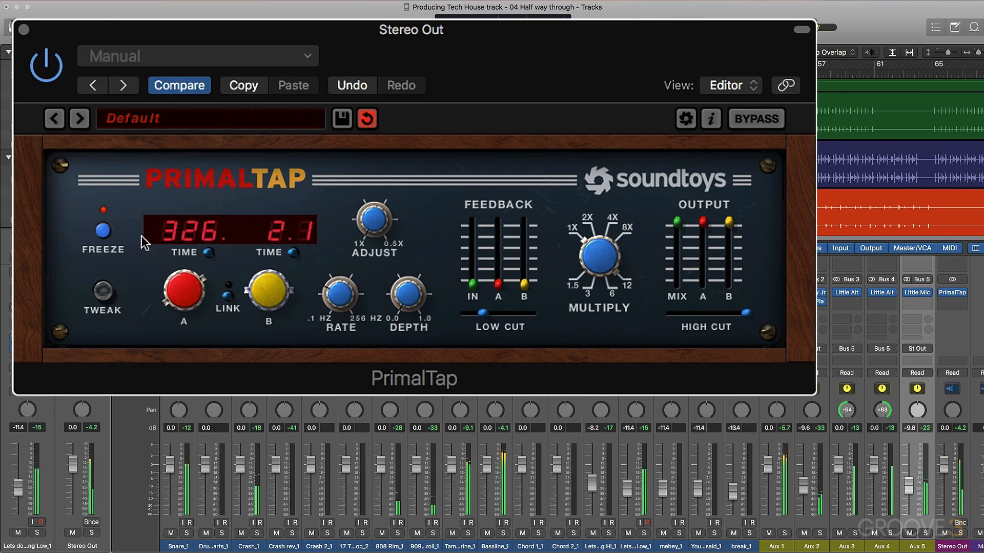
{"action": "left_click", "coordinate": [106, 229]}
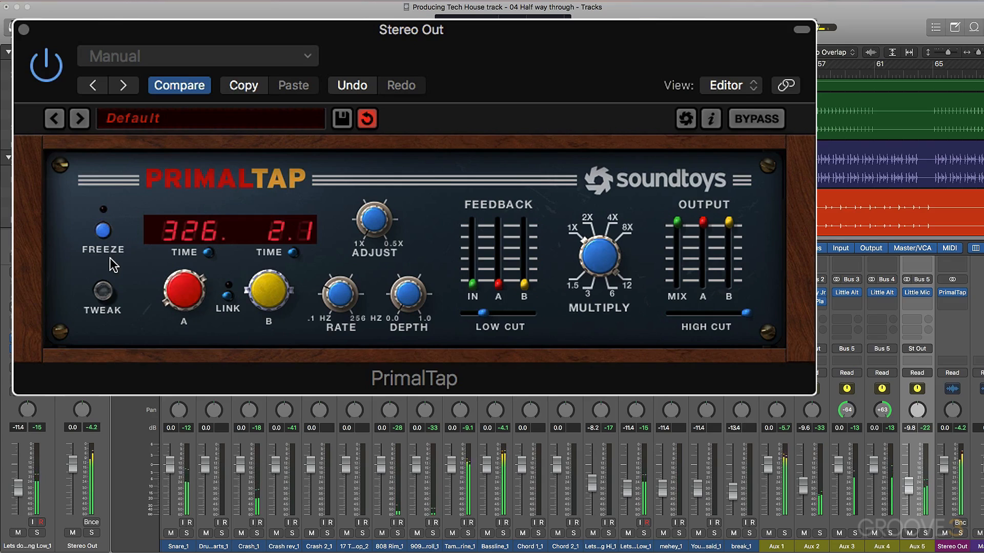
- Link delays A and B, lower the output Mix to about halfway, and sweep the shared delay time with Freeze engaged
{"action": "left_click", "coordinate": [228, 295]}
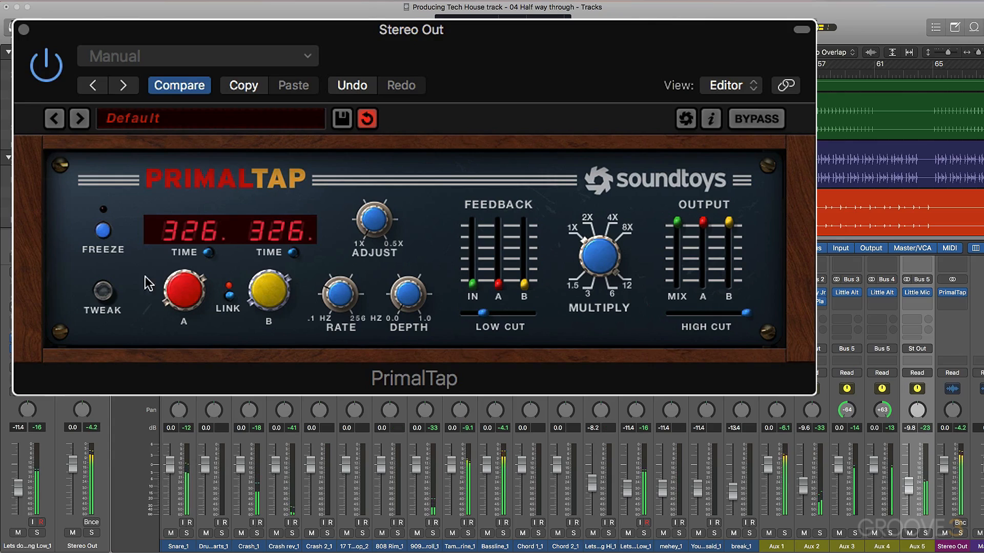
{"action": "left_click_drag", "start_coordinate": [676, 222], "coordinate": [652, 248]}
{"action": "left_click_drag", "start_coordinate": [184, 294], "coordinate": [182, 305]}
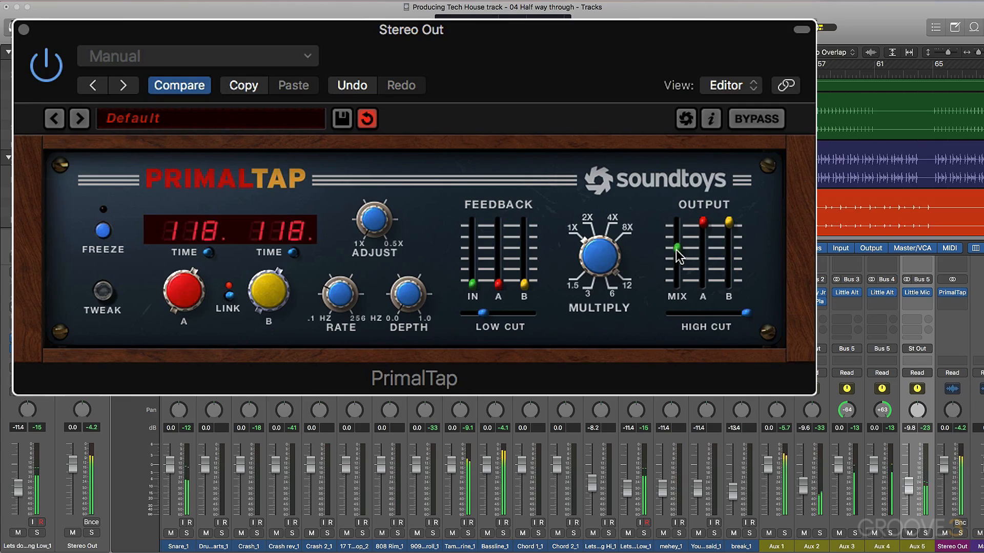
{"action": "left_click_drag", "start_coordinate": [676, 250], "coordinate": [676, 253]}
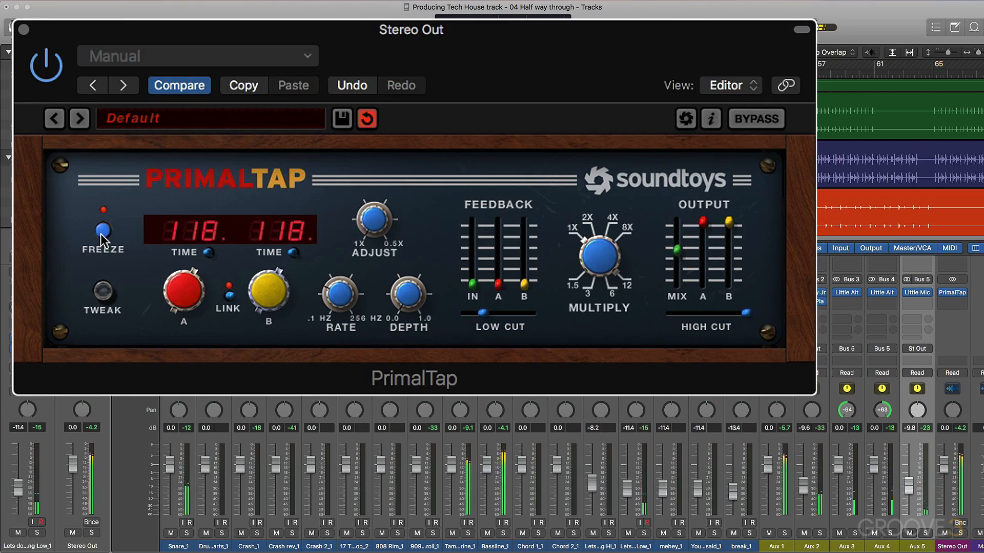
{"action": "left_click_drag", "start_coordinate": [190, 298], "coordinate": [191, 275]}
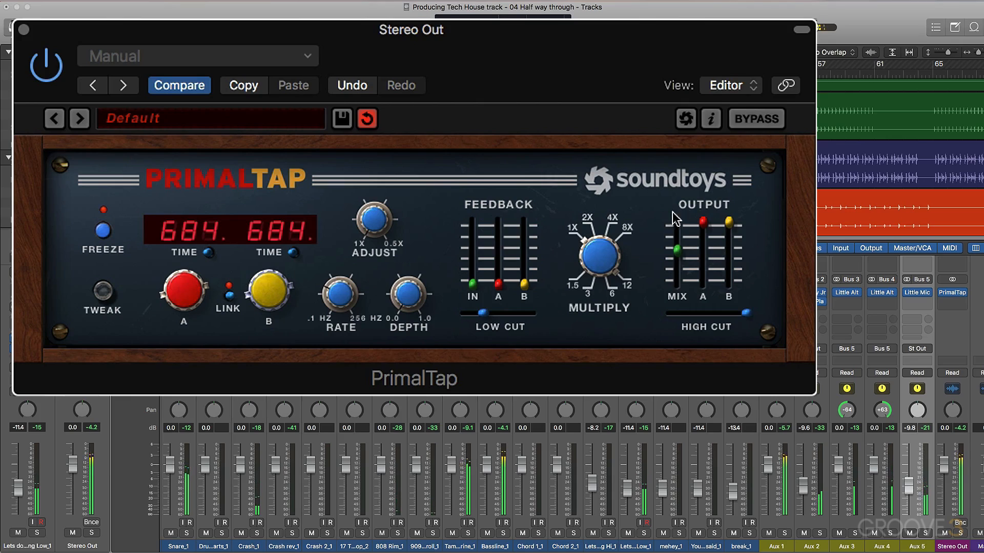
{"action": "mouse_move", "coordinate": [195, 297]}
{"action": "left_mouse_down"}
{"action": "mouse_move", "coordinate": [198, 346]}
{"action": "mouse_move", "coordinate": [201, 294]}
{"action": "left_mouse_up"}
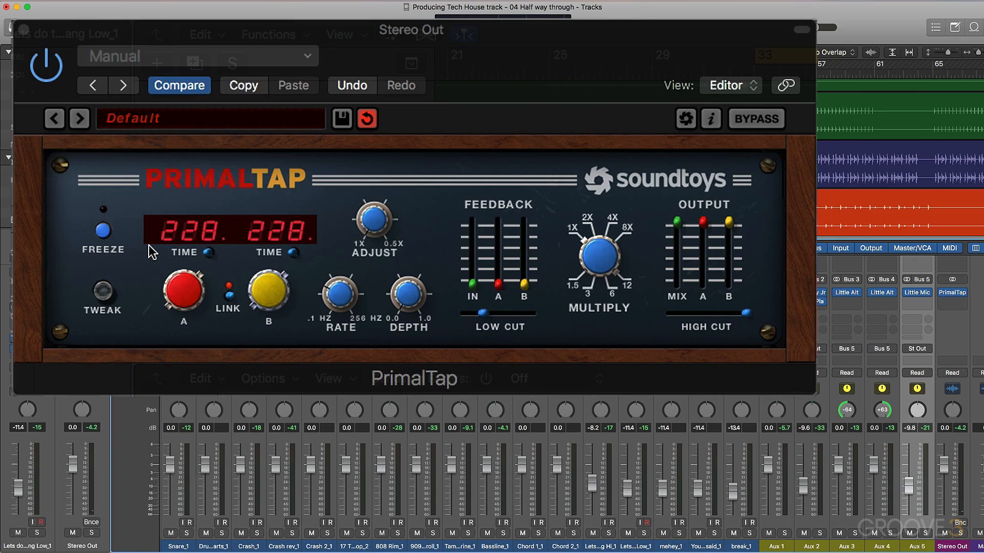
- Engage Freeze and raise Multiply to 2X and on to 4X while the frozen audio plays
{"action": "left_click", "coordinate": [103, 230]}
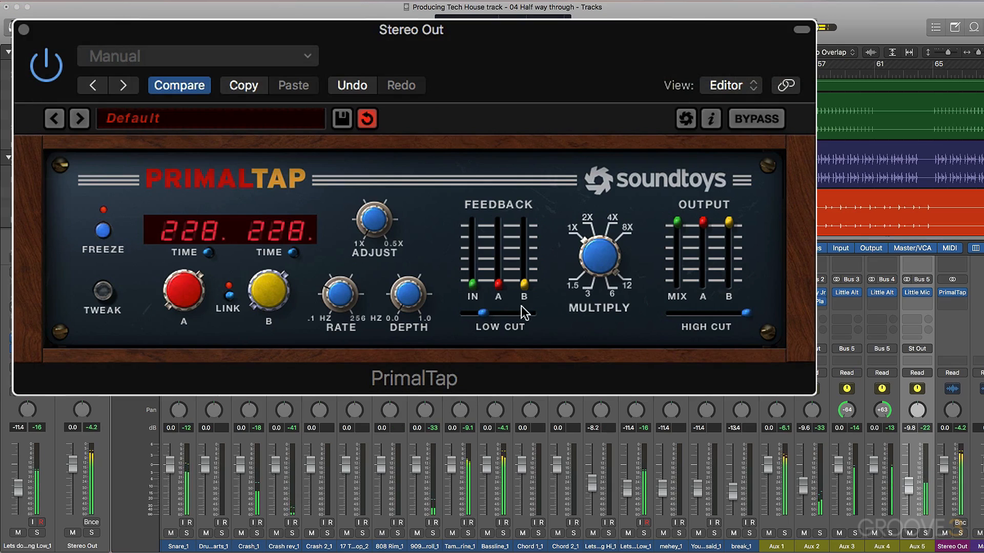
{"action": "left_click_drag", "start_coordinate": [590, 257], "coordinate": [595, 226]}
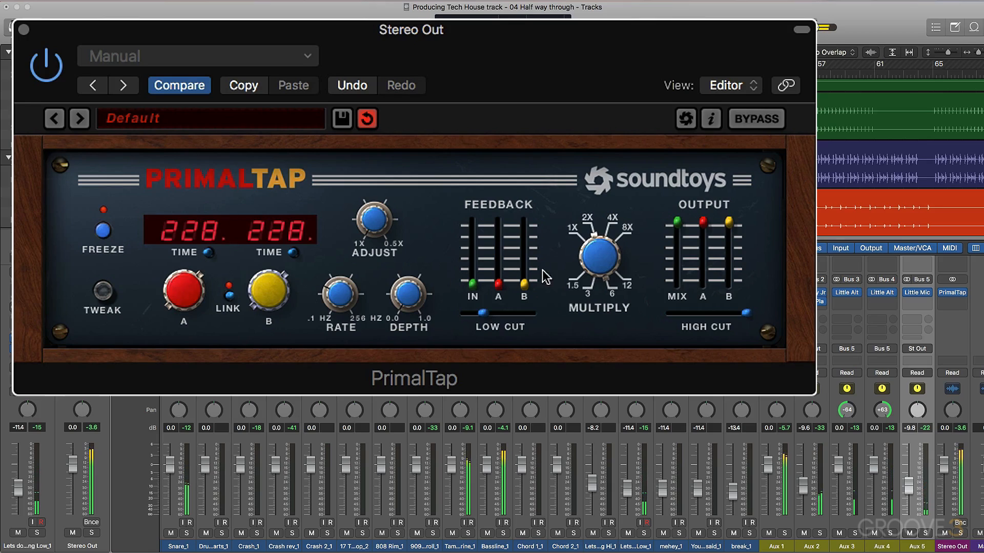
{"action": "left_click_drag", "start_coordinate": [587, 252], "coordinate": [590, 242]}
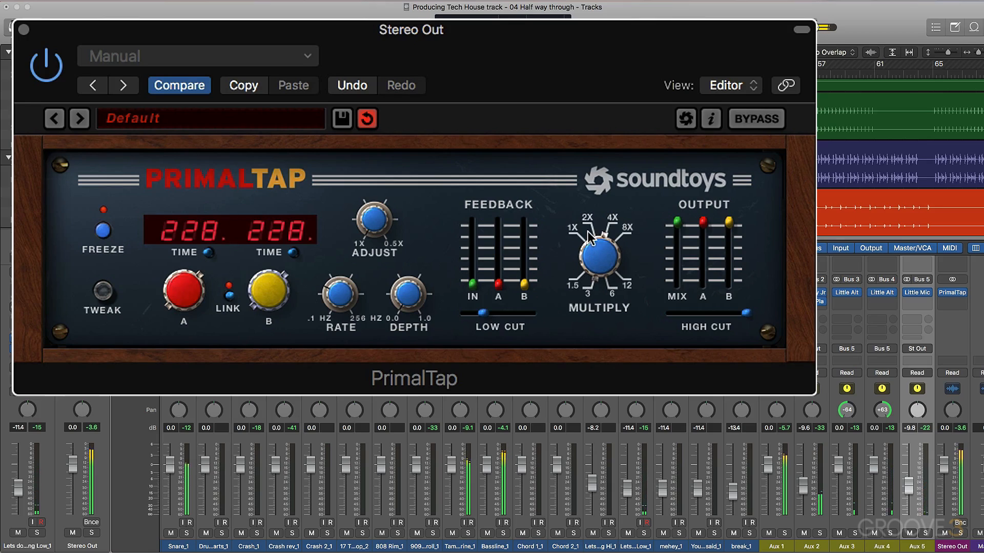
- Audition the 4X Multiply setting by repeatedly releasing and re-engaging Freeze on the playing track
{"action": "left_click", "coordinate": [101, 233]}
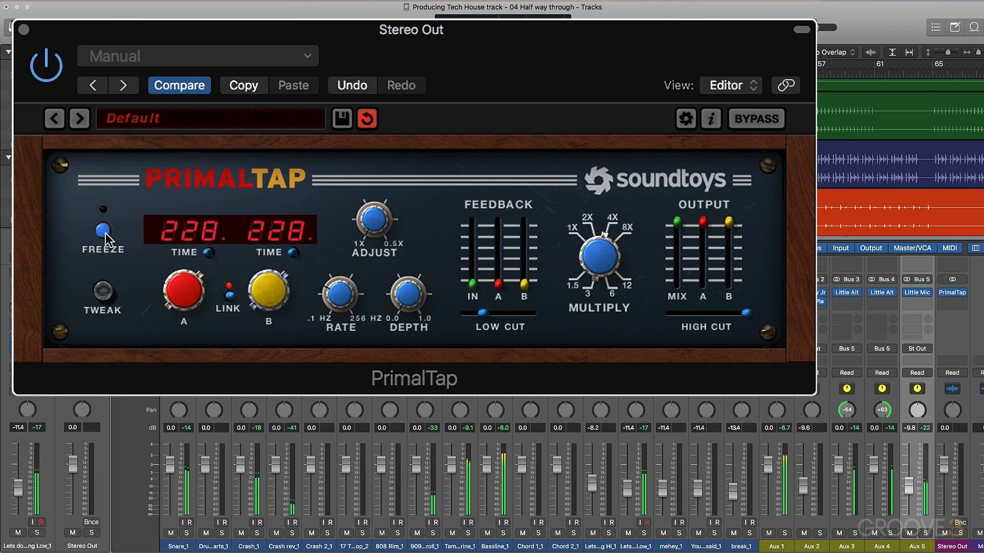
{"action": "left_click", "coordinate": [105, 234]}
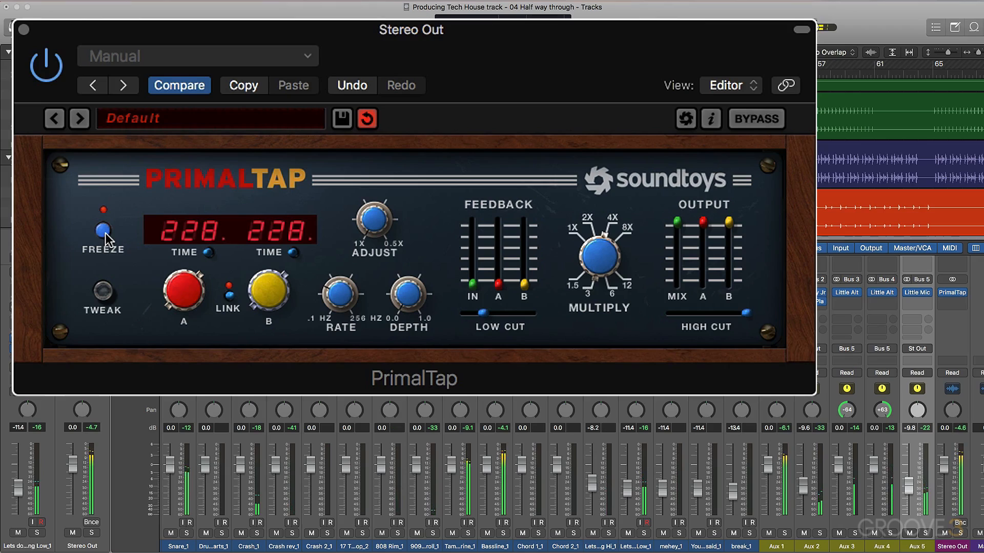
{"action": "left_click", "coordinate": [105, 233]}
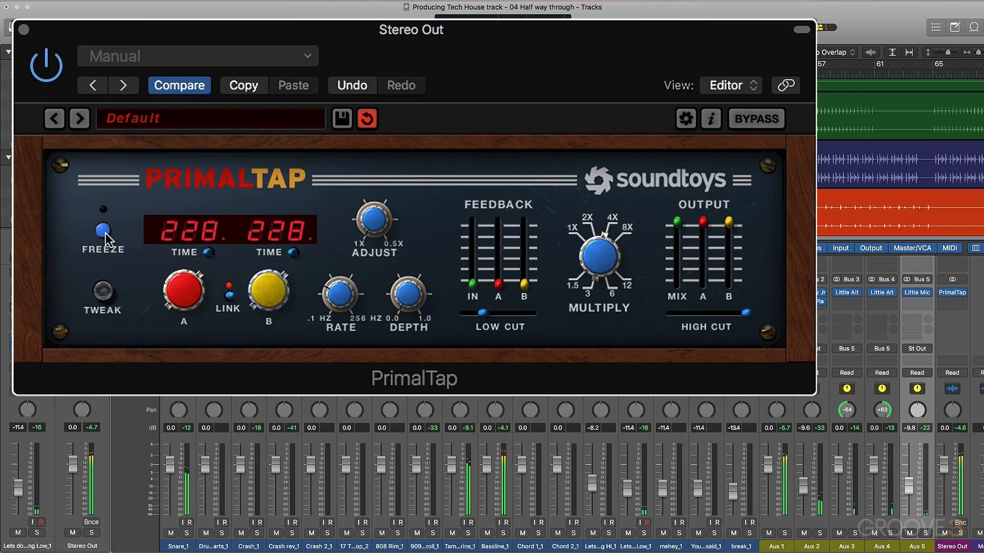
{"action": "left_click", "coordinate": [105, 233]}
{"action": "left_click", "coordinate": [105, 233]}
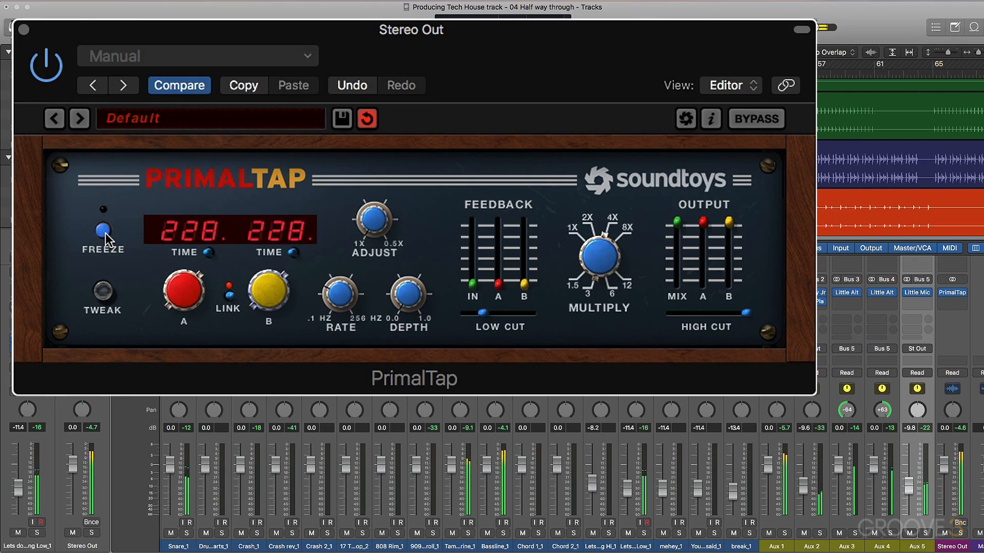
{"action": "left_click", "coordinate": [104, 233]}
{"action": "left_click", "coordinate": [104, 233]}
{"action": "left_click", "coordinate": [105, 234]}
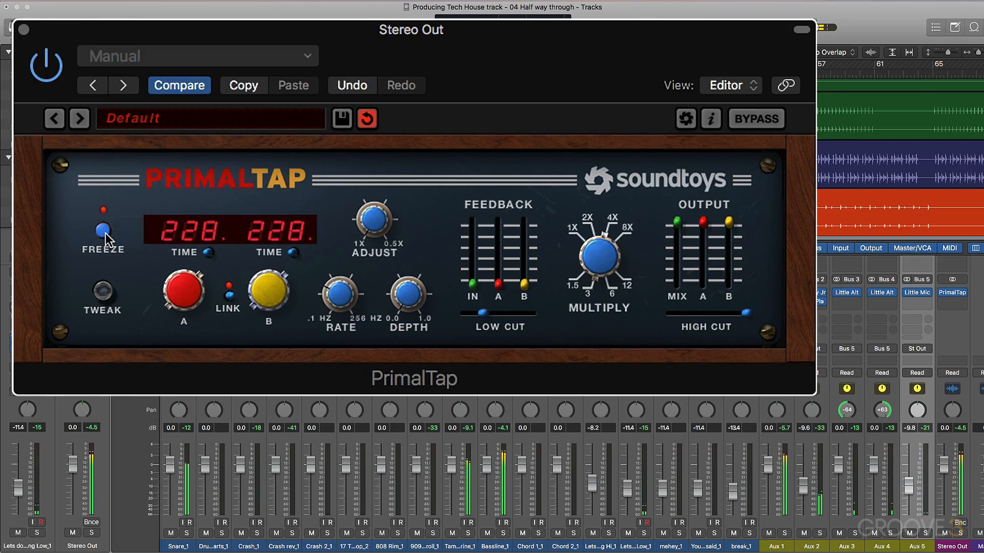
- Lower Multiply to 2X and raise it to 8X, auditioning Freeze on and off at each setting
{"action": "left_click_drag", "start_coordinate": [599, 264], "coordinate": [597, 310]}
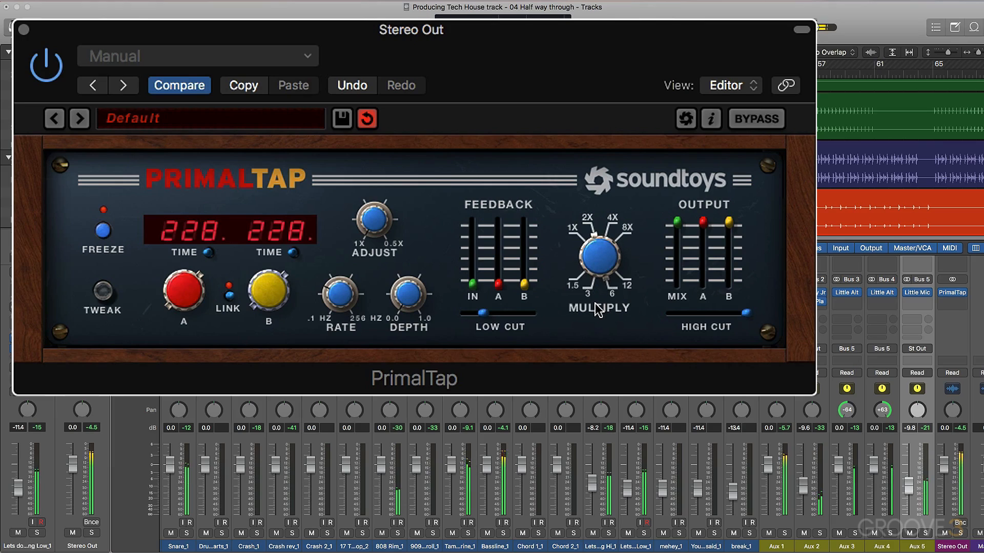
{"action": "left_click", "coordinate": [109, 239]}
{"action": "left_click", "coordinate": [105, 237]}
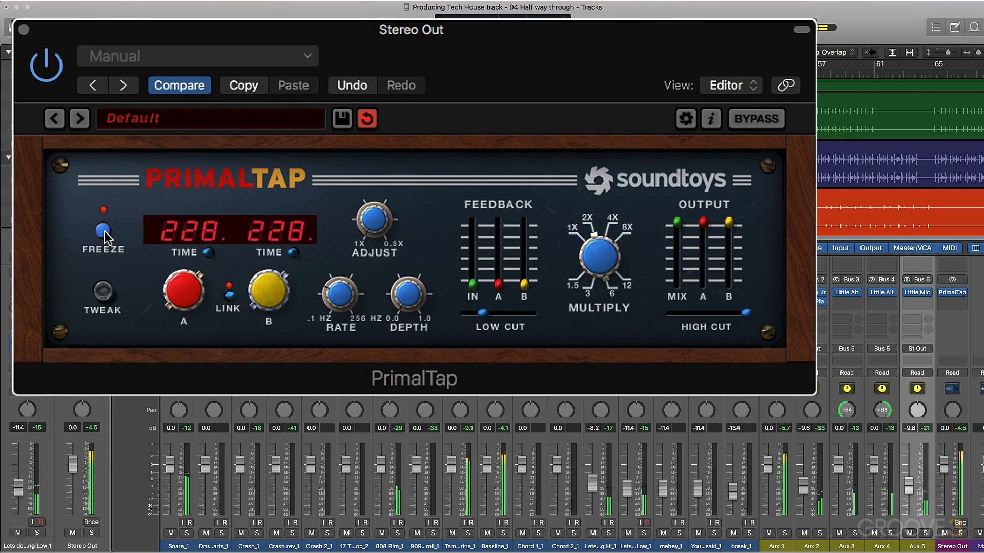
{"action": "left_click", "coordinate": [105, 233]}
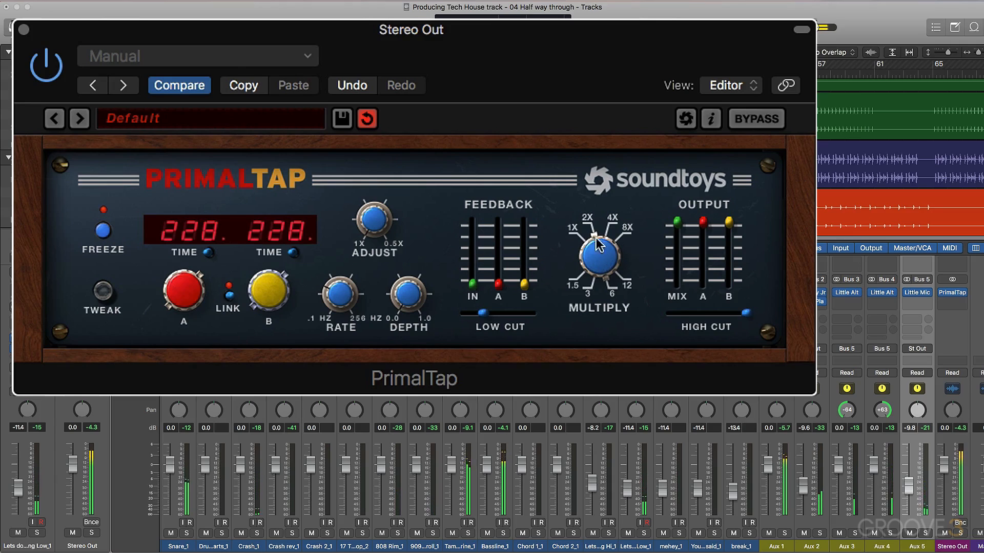
{"action": "left_click_drag", "start_coordinate": [597, 245], "coordinate": [598, 226]}
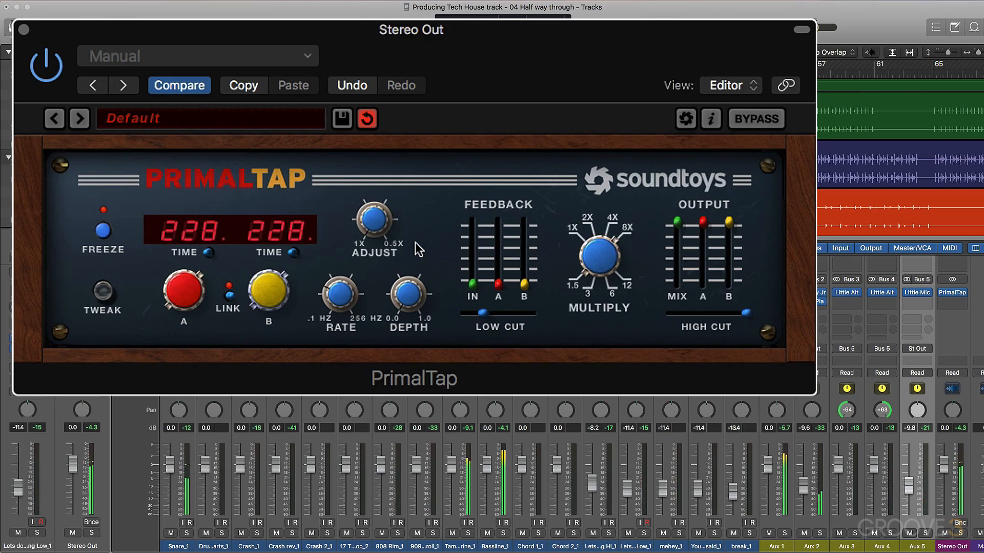
{"action": "left_click", "coordinate": [102, 233]}
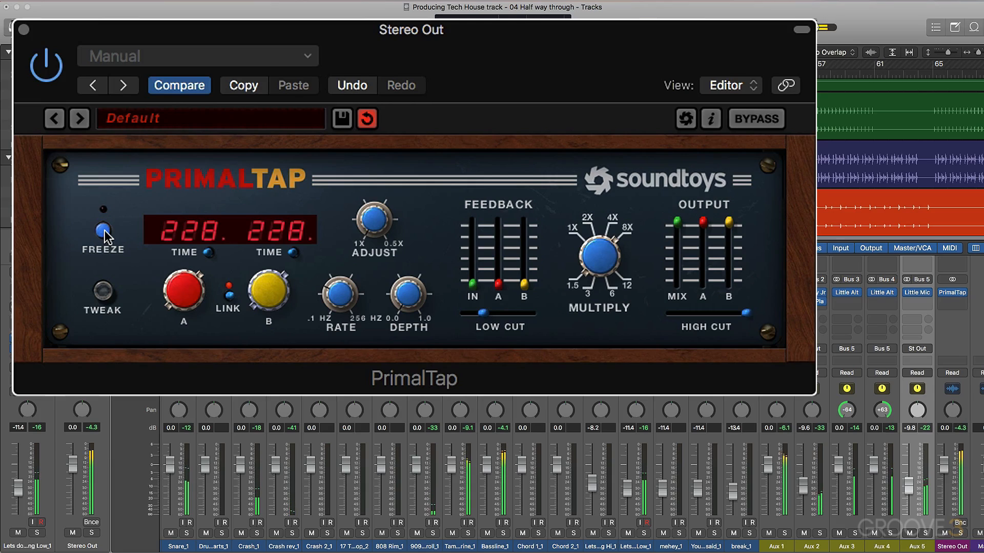
{"action": "left_click", "coordinate": [105, 234]}
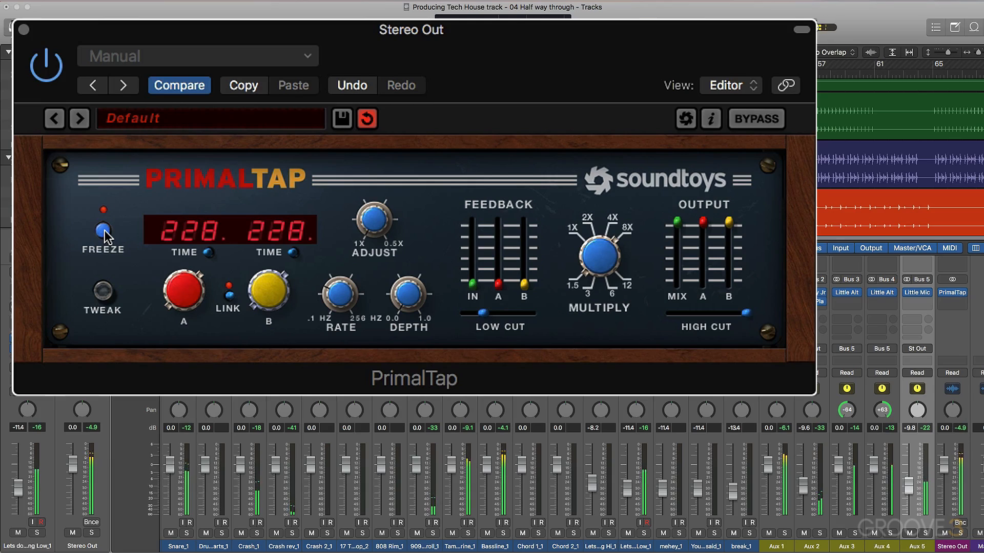
- Sweep the linked delay time down to 58.5 ms and up to 2240 ms, and set Multiply to 1X
{"action": "left_click_drag", "start_coordinate": [160, 282], "coordinate": [186, 293]}
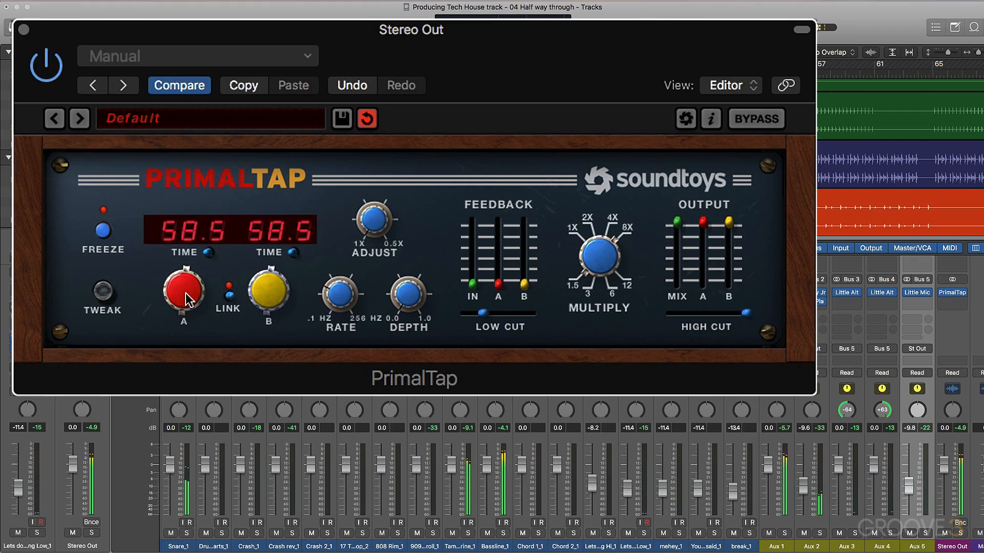
{"action": "left_click_drag", "start_coordinate": [188, 298], "coordinate": [188, 297]}
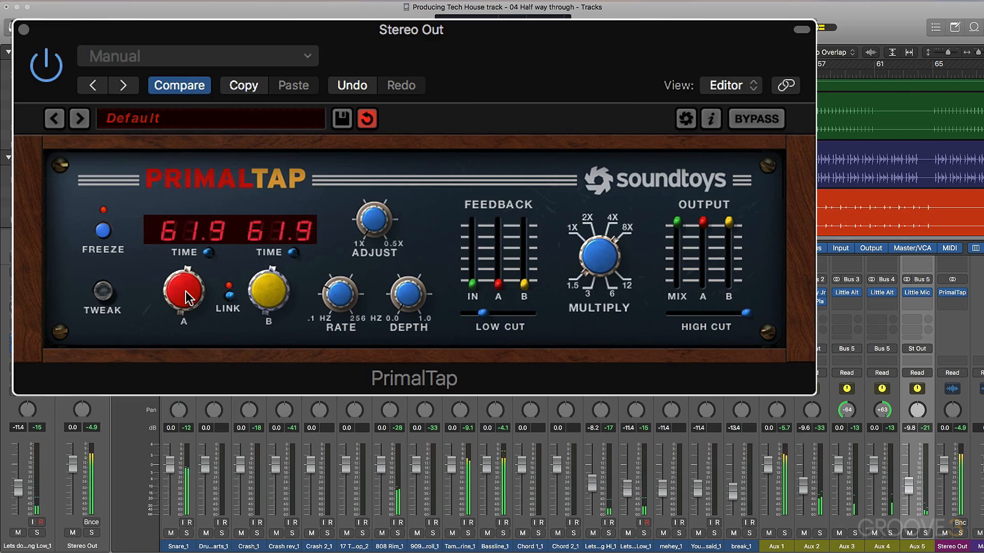
{"action": "left_click_drag", "start_coordinate": [186, 291], "coordinate": [195, 226]}
{"action": "left_click", "coordinate": [105, 232]}
{"action": "left_click", "coordinate": [569, 233]}
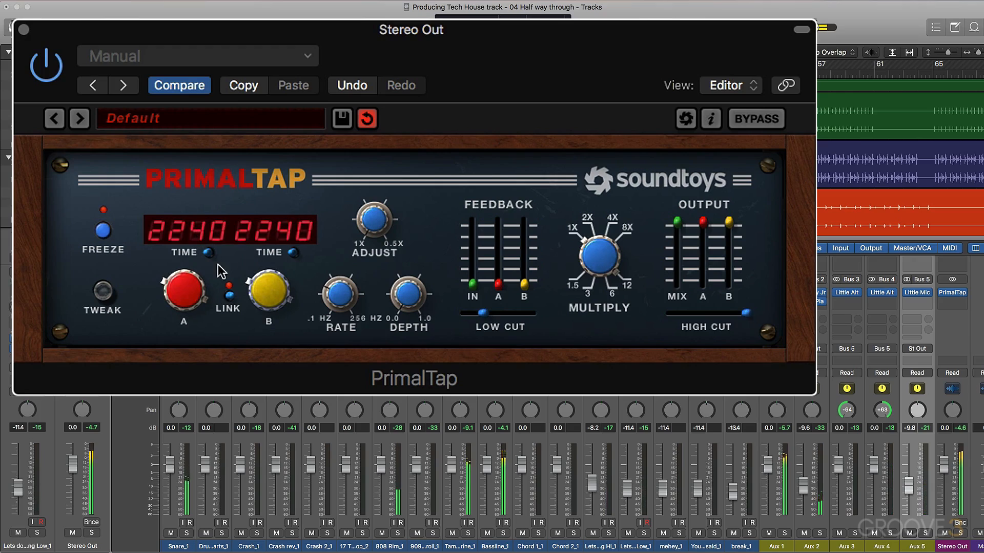
- Recapture the audio with Freeze, sweep the linked delay time down to 48.1 ms and up to 234 ms, and release Freeze
{"action": "left_click", "coordinate": [102, 231]}
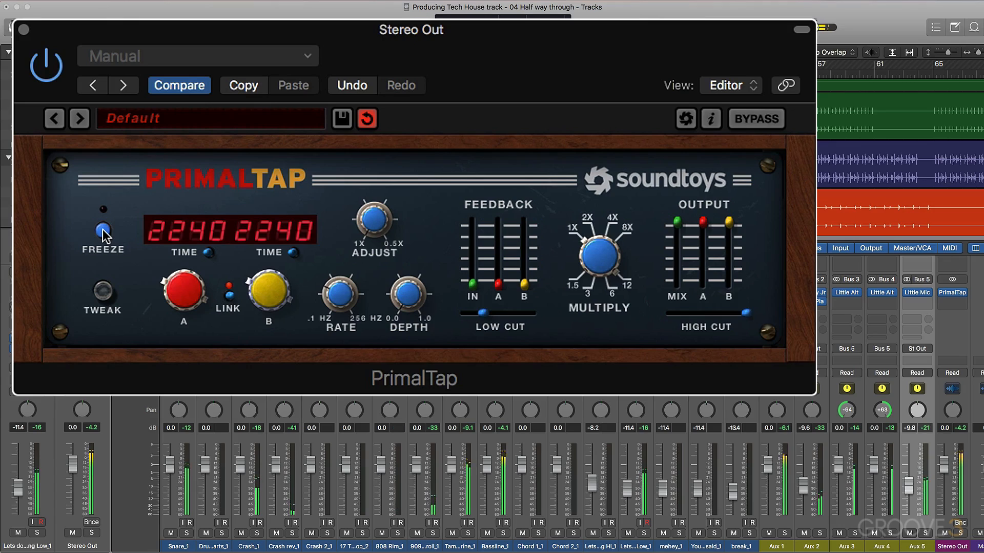
{"action": "left_click", "coordinate": [103, 231]}
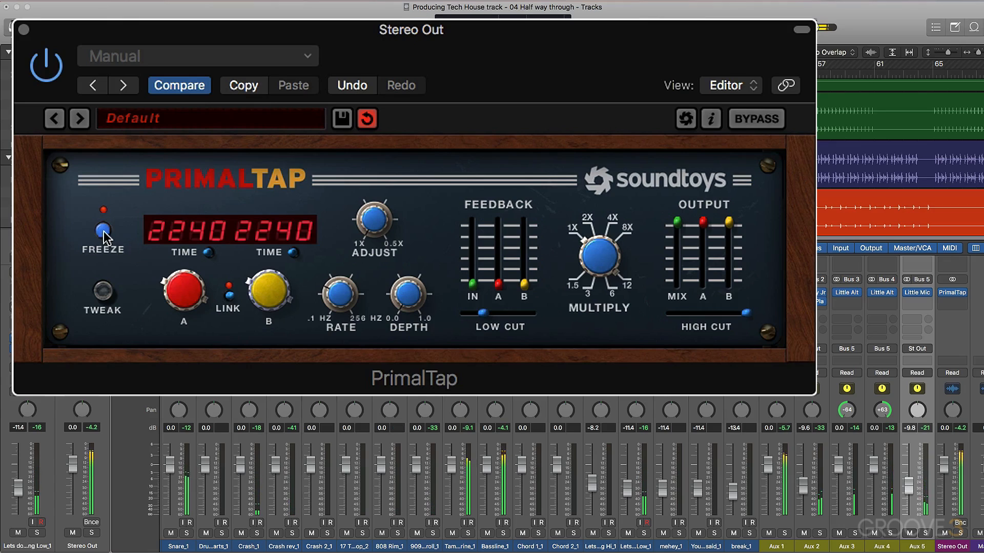
{"action": "left_click_drag", "start_coordinate": [183, 295], "coordinate": [183, 324]}
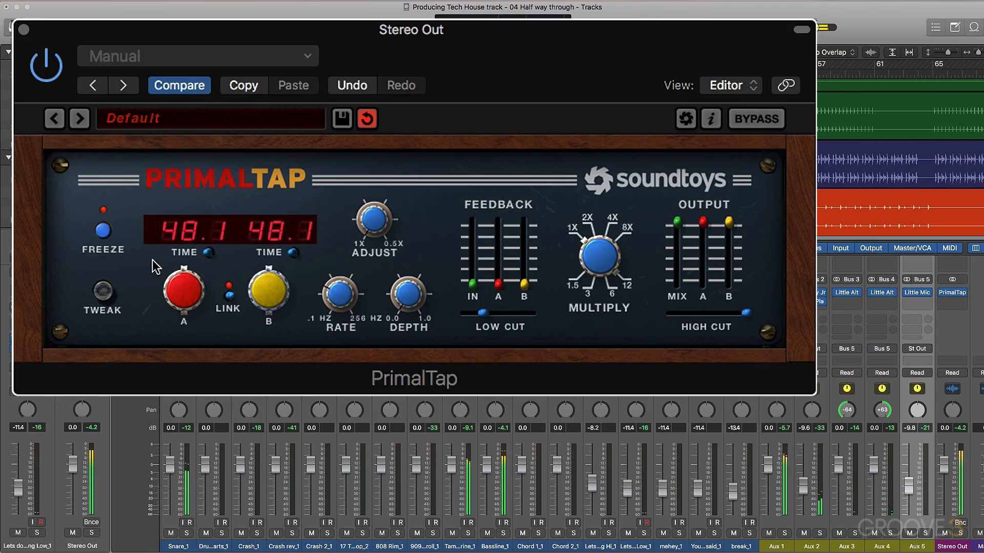
{"action": "left_click_drag", "start_coordinate": [179, 290], "coordinate": [180, 266]}
{"action": "left_click", "coordinate": [104, 232]}
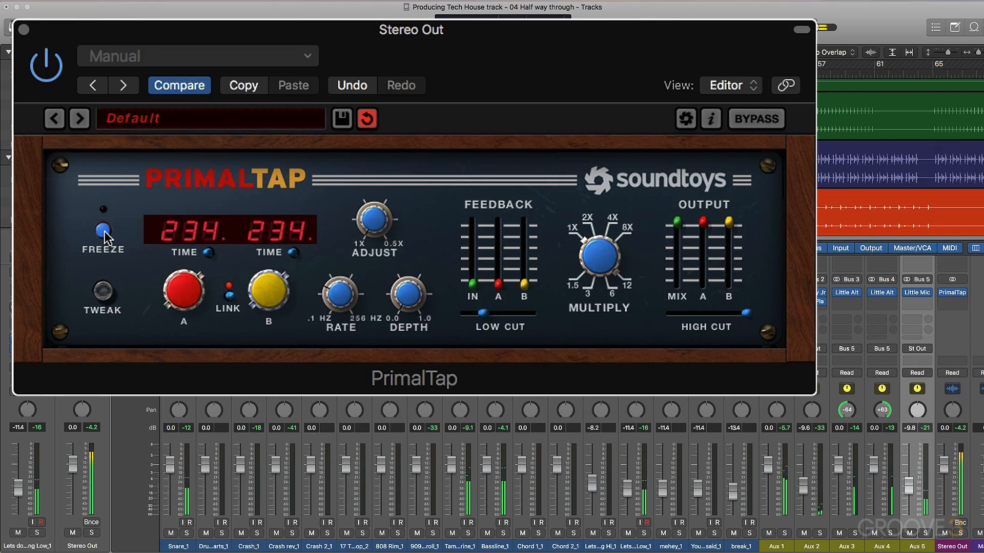